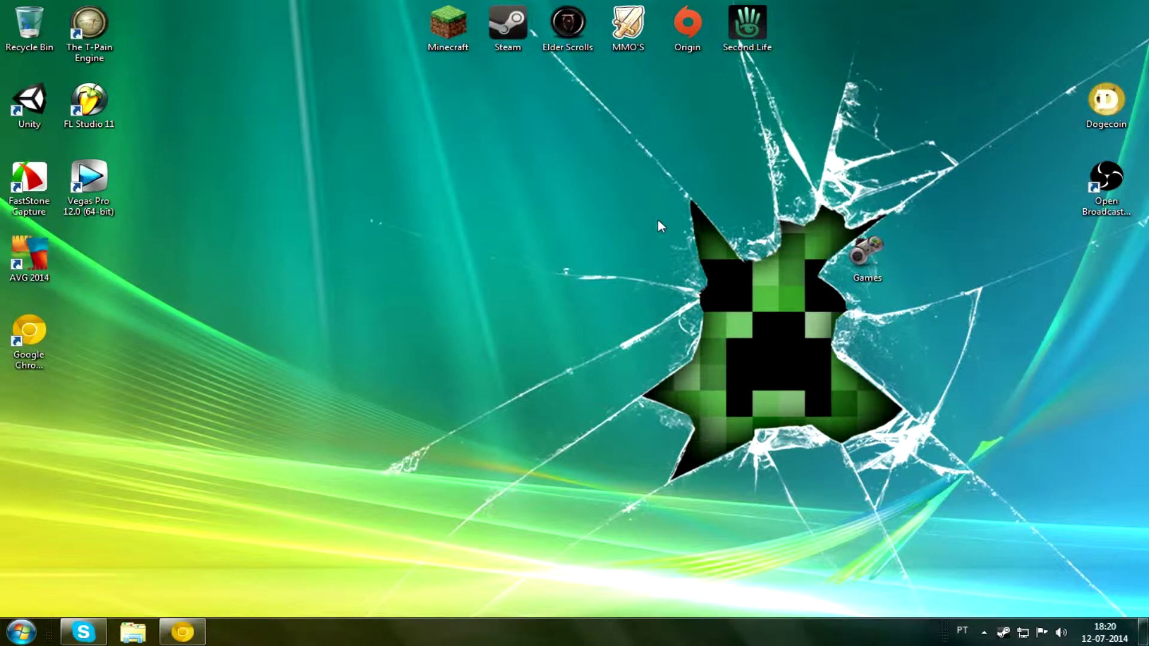
Download the Luppii's Ladders 1.7.2 jar from the forum's Download spoiler and keep it.
click(182, 633)
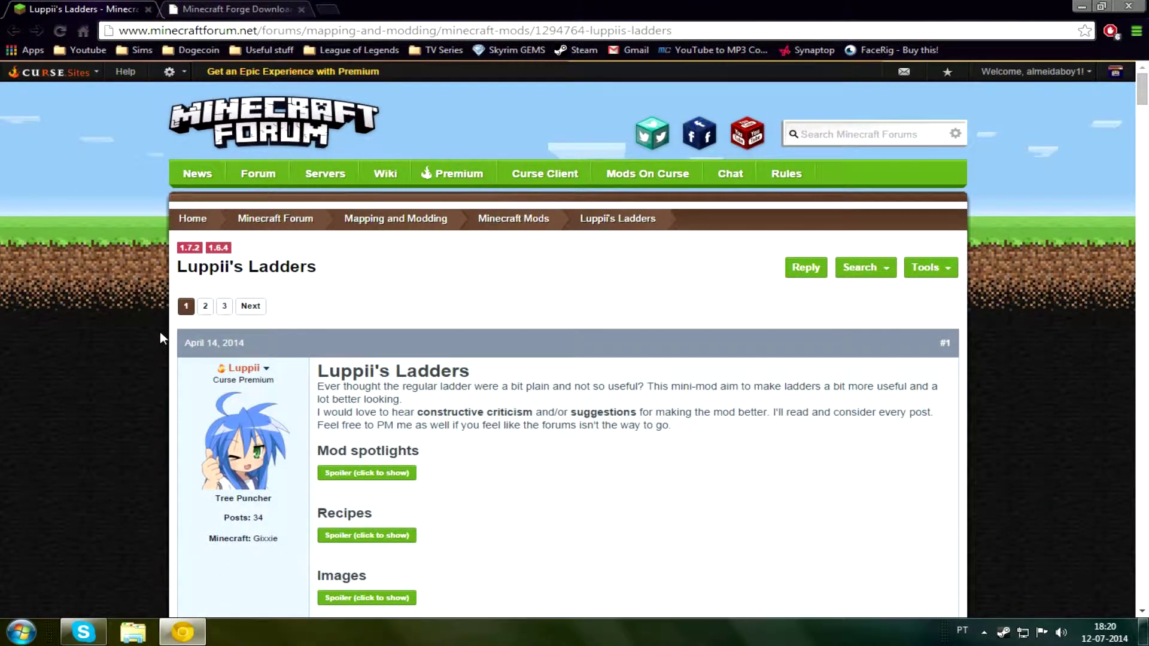
scroll(160, 338, down, 1)
scroll(160, 340, down, 1)
scroll(160, 343, down, 1)
scroll(165, 359, down, 1)
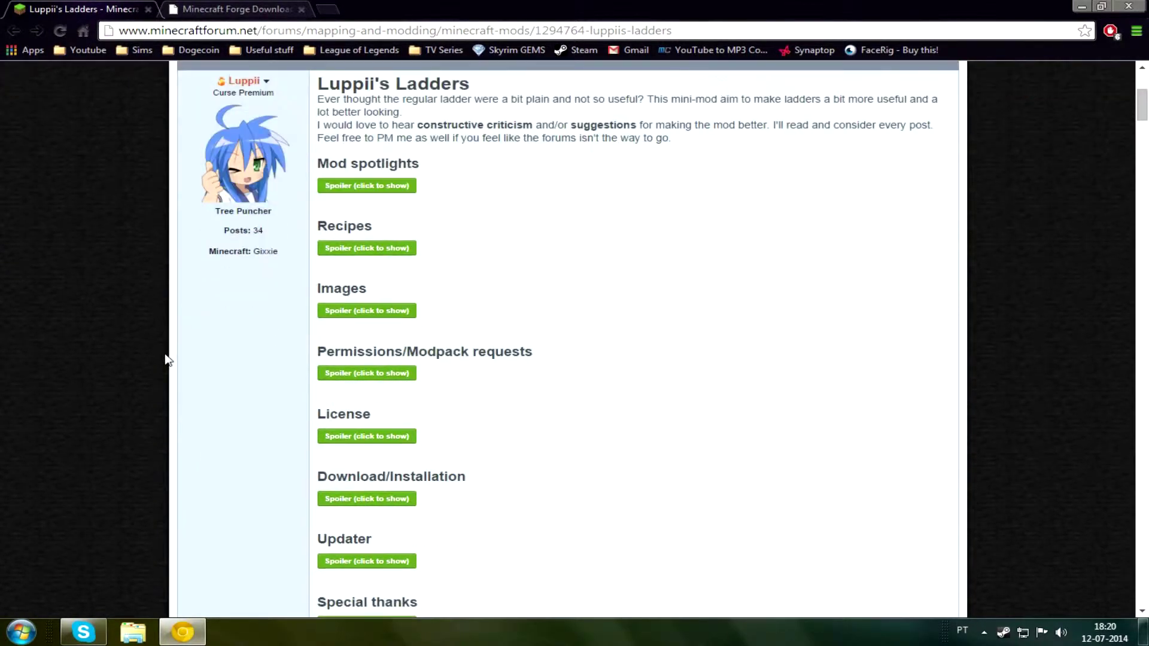
click(386, 505)
scroll(495, 434, down, 1)
scroll(539, 449, down, 2)
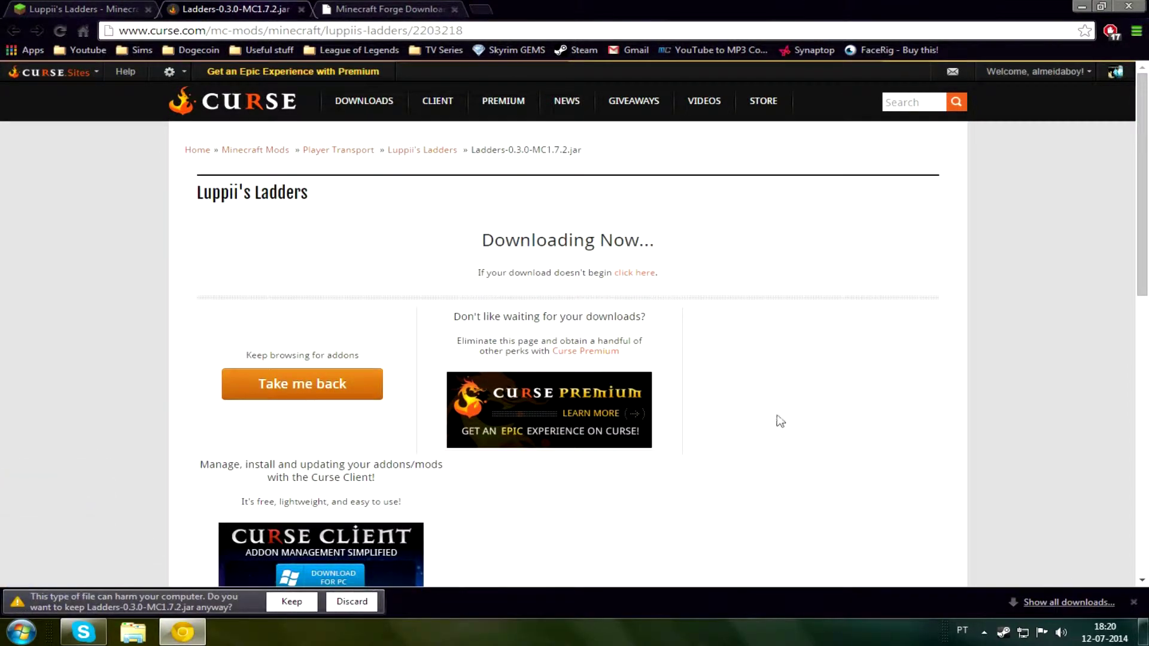
click(291, 602)
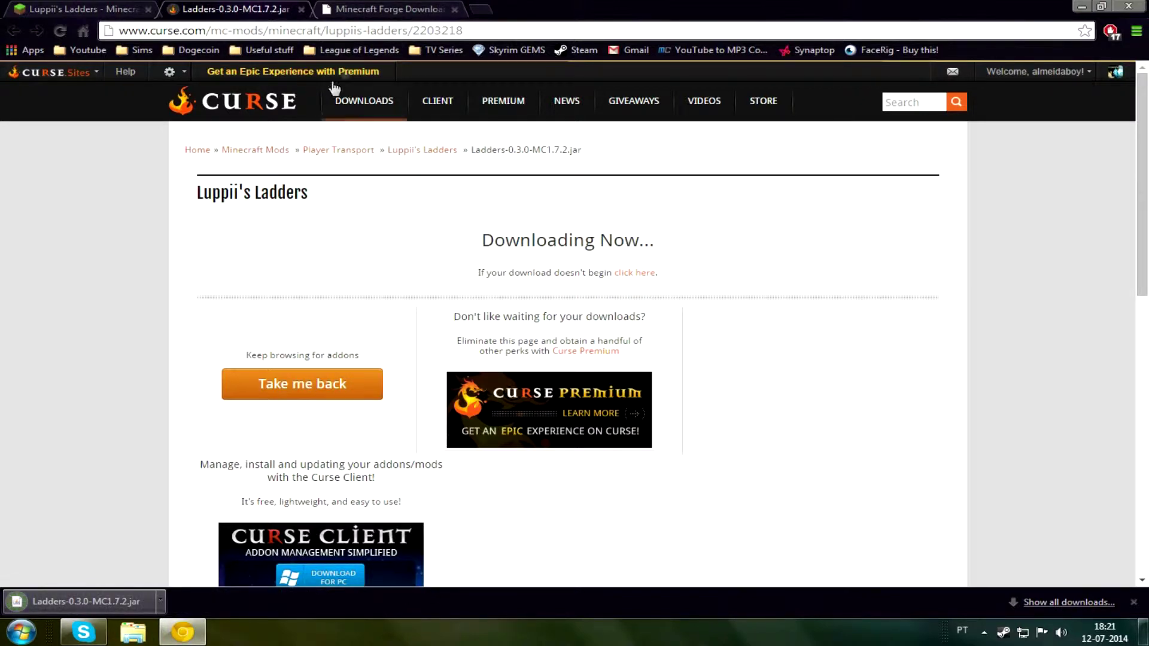
Download the Forge 1.7.2-10.12.2.1147 installer past the redirect and ad, and keep the file.
click(301, 9)
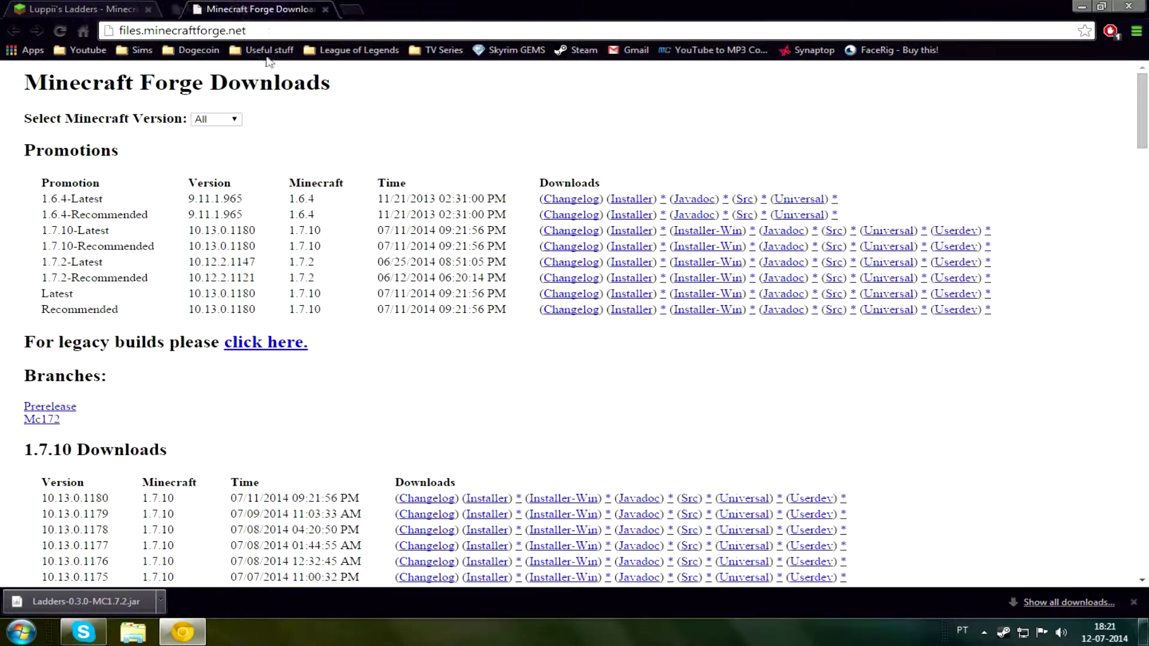
drag(250, 31, 119, 31)
click(261, 219)
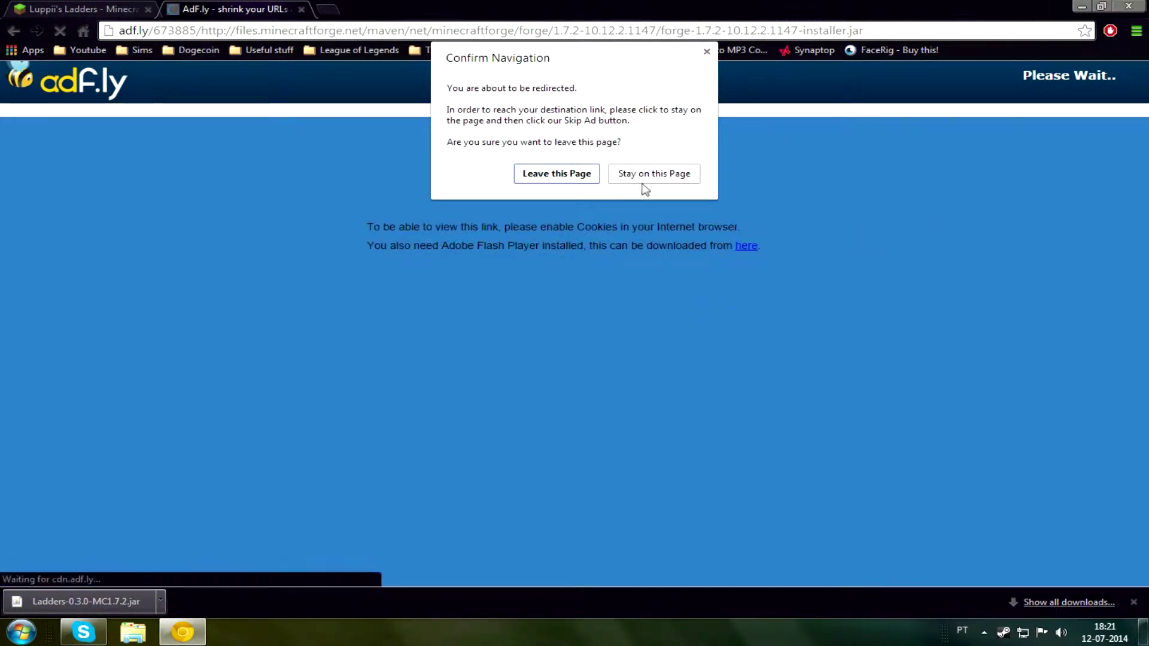
click(644, 176)
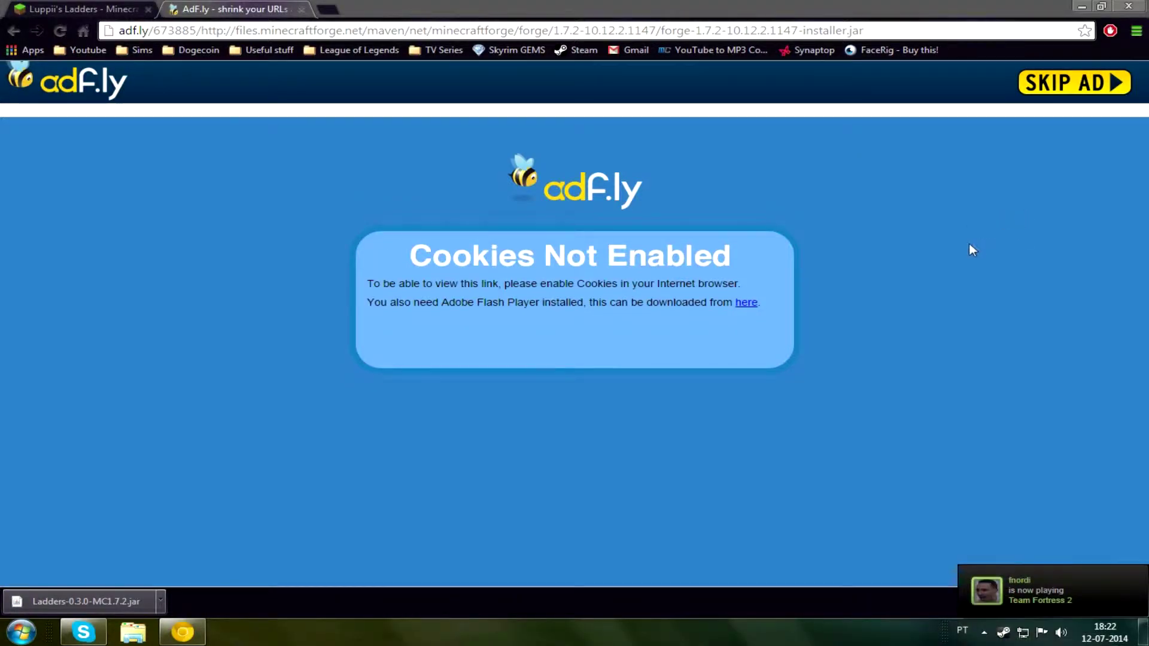
click(1049, 83)
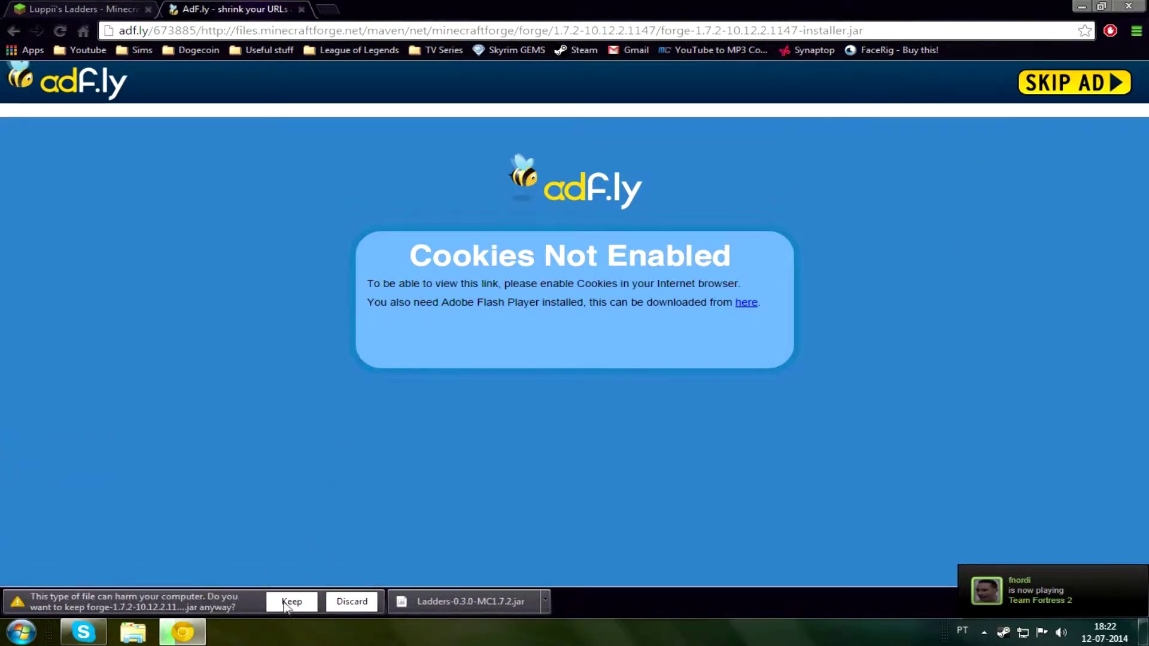
click(291, 602)
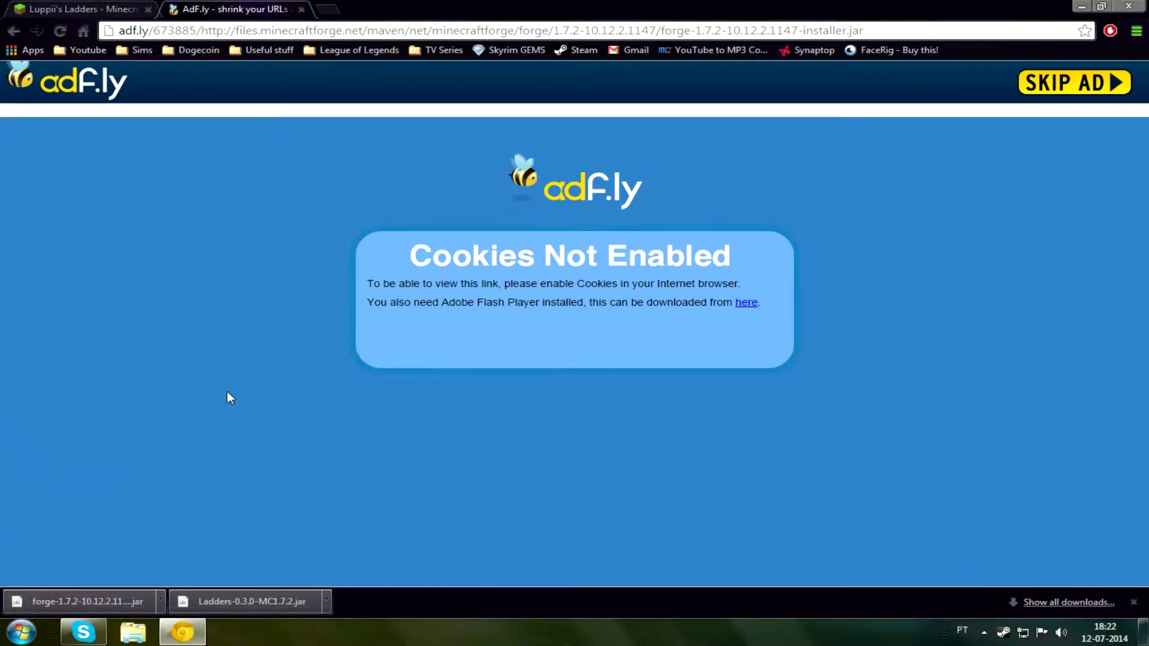
Move the Ladders jar and Forge installer from the Downloads folder onto the desktop.
click(1068, 602)
click(1039, 110)
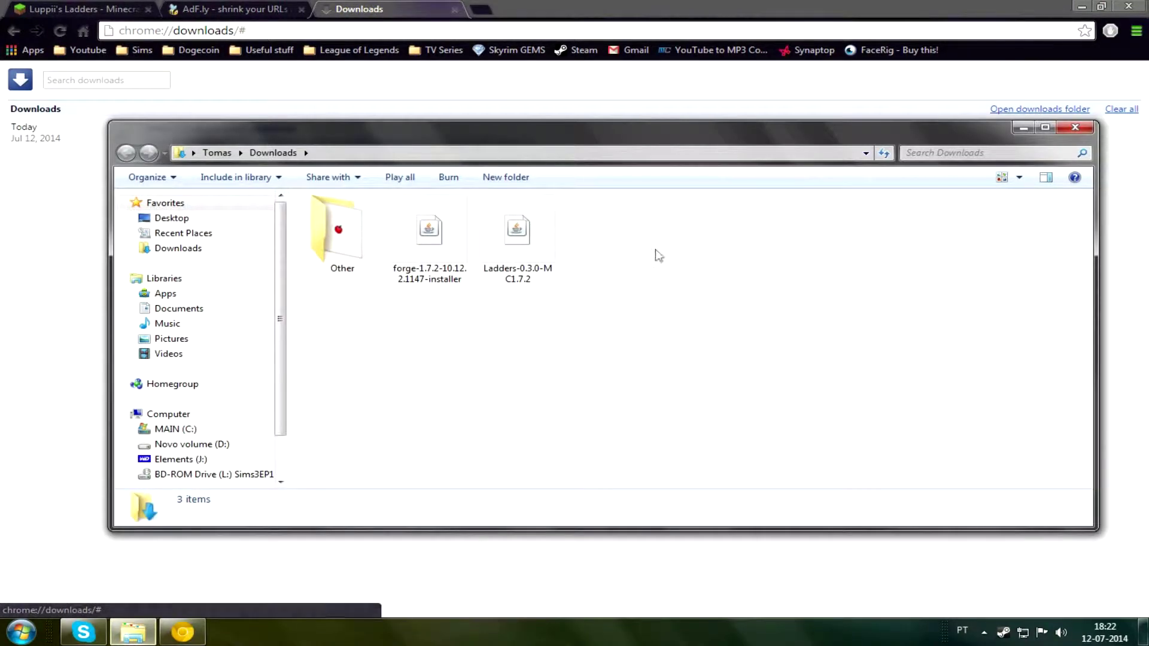
drag(618, 243, 392, 285)
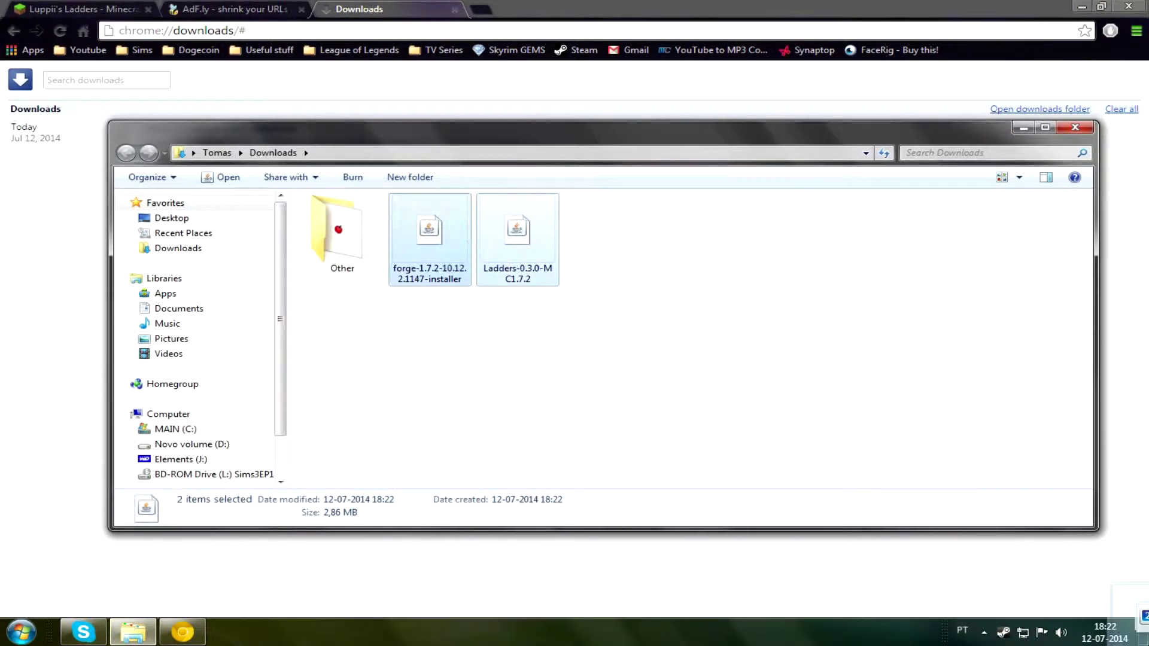
click(1145, 611)
drag(1144, 611, 377, 391)
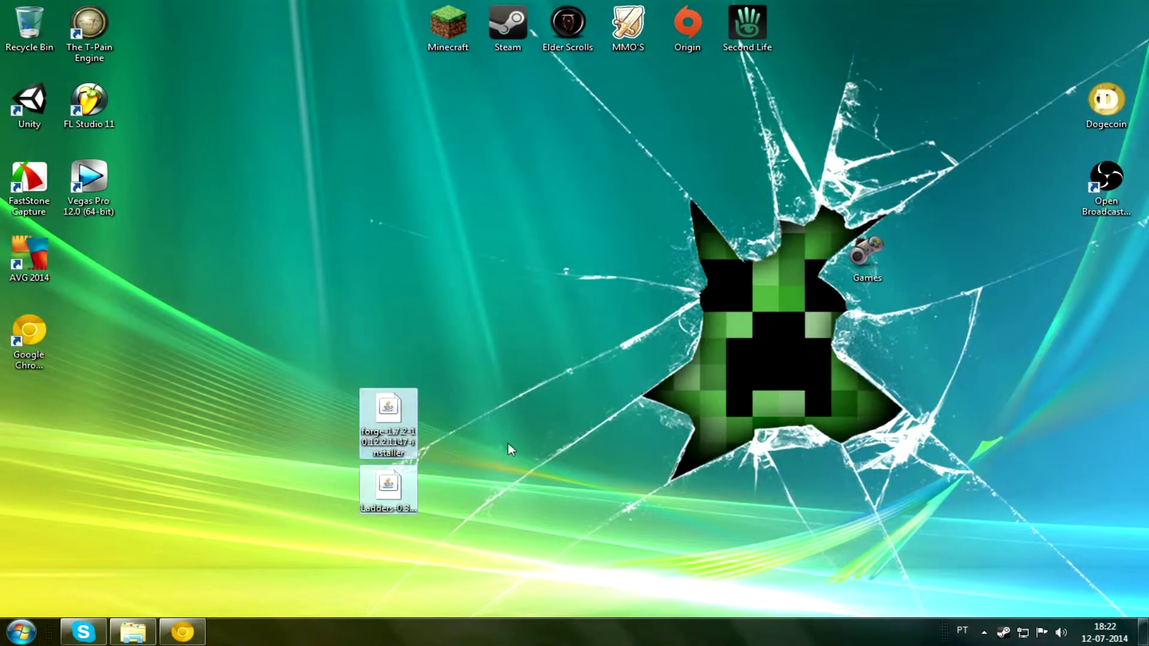
drag(391, 490, 511, 336)
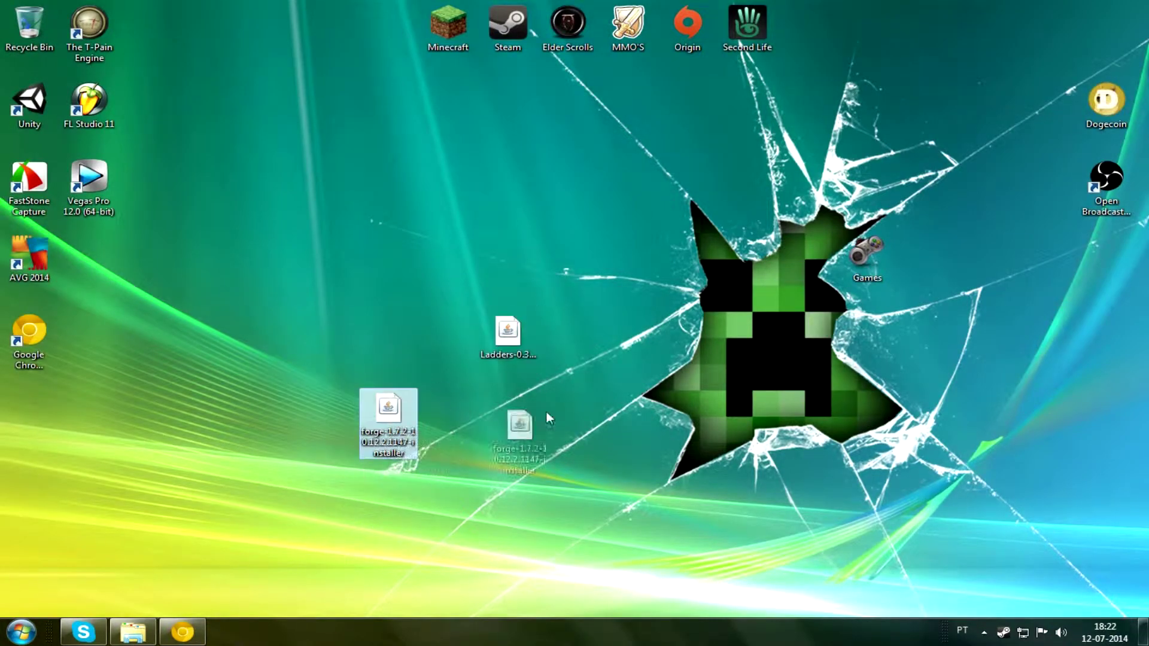
drag(391, 413, 571, 336)
Launch the Forge 10.12.2.1147 installer from the desktop.
double_click(586, 333)
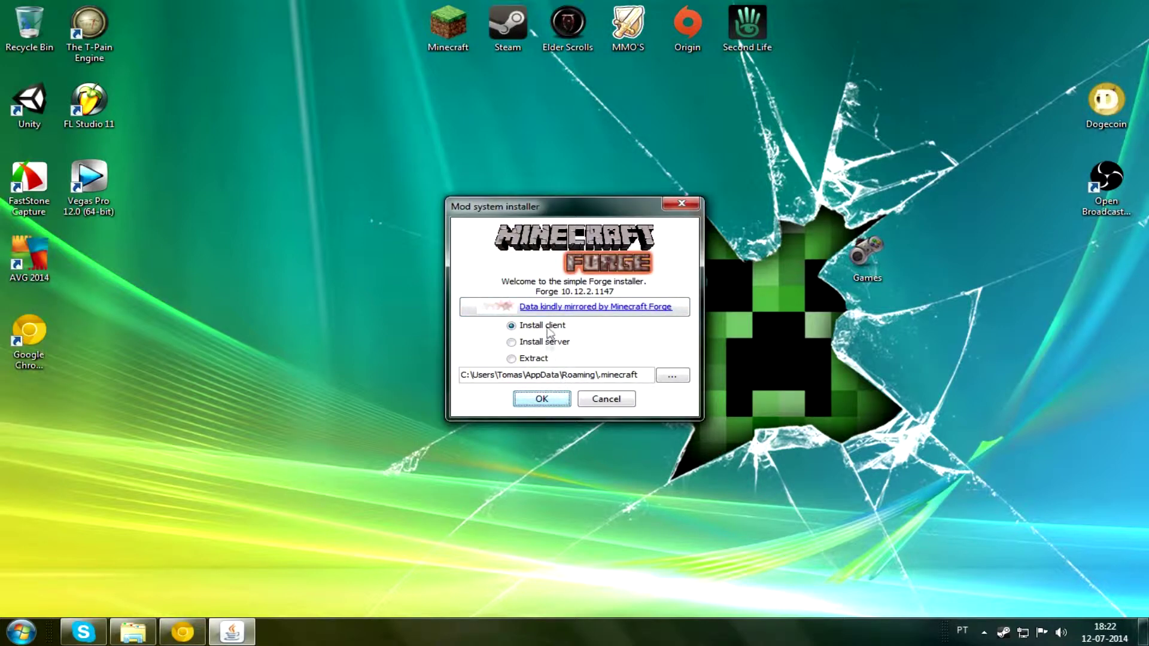
Run and close the Minecraft launcher once, then install the Forge client profile.
drag(575, 208, 288, 239)
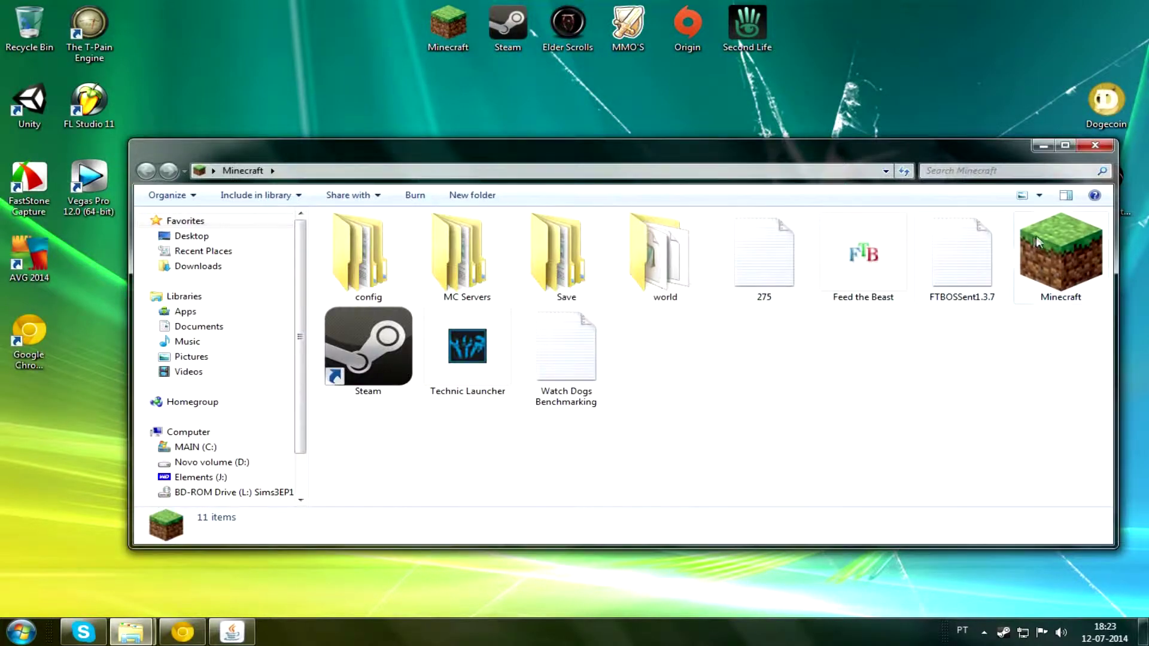
double_click(1041, 256)
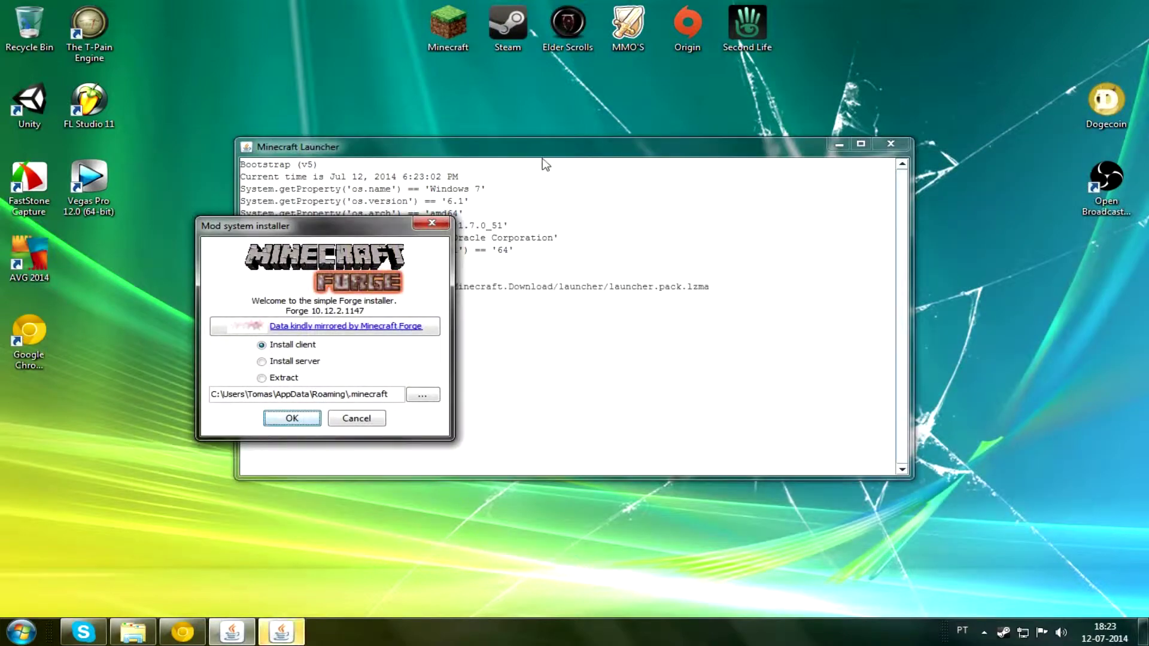
drag(569, 146, 704, 151)
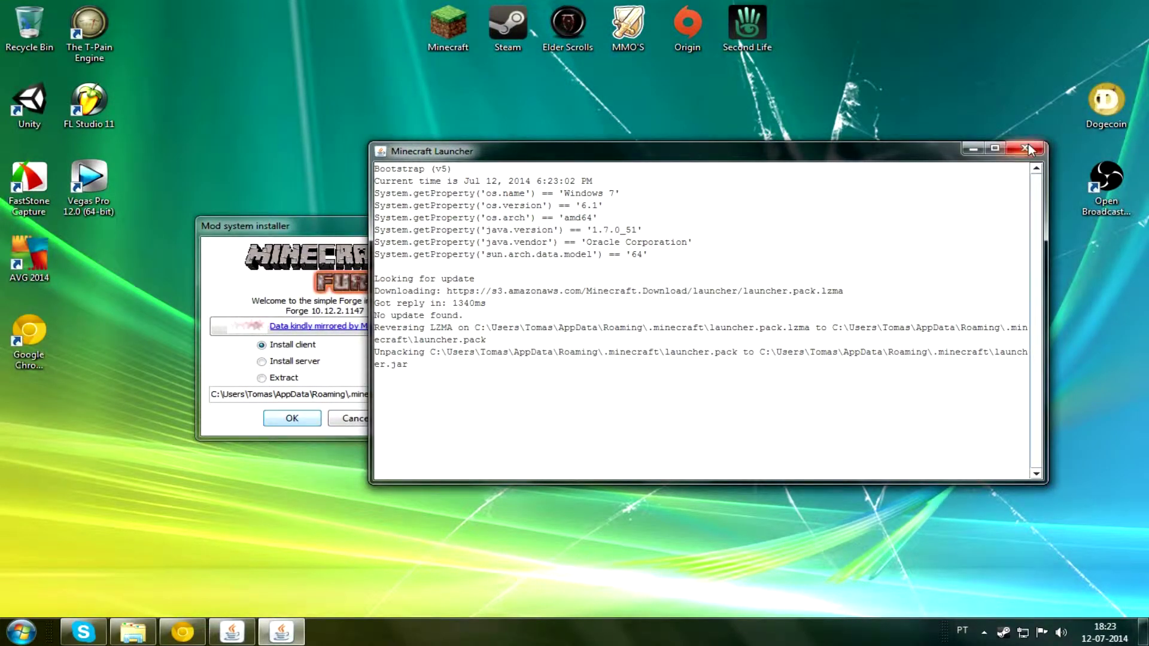
click(1029, 148)
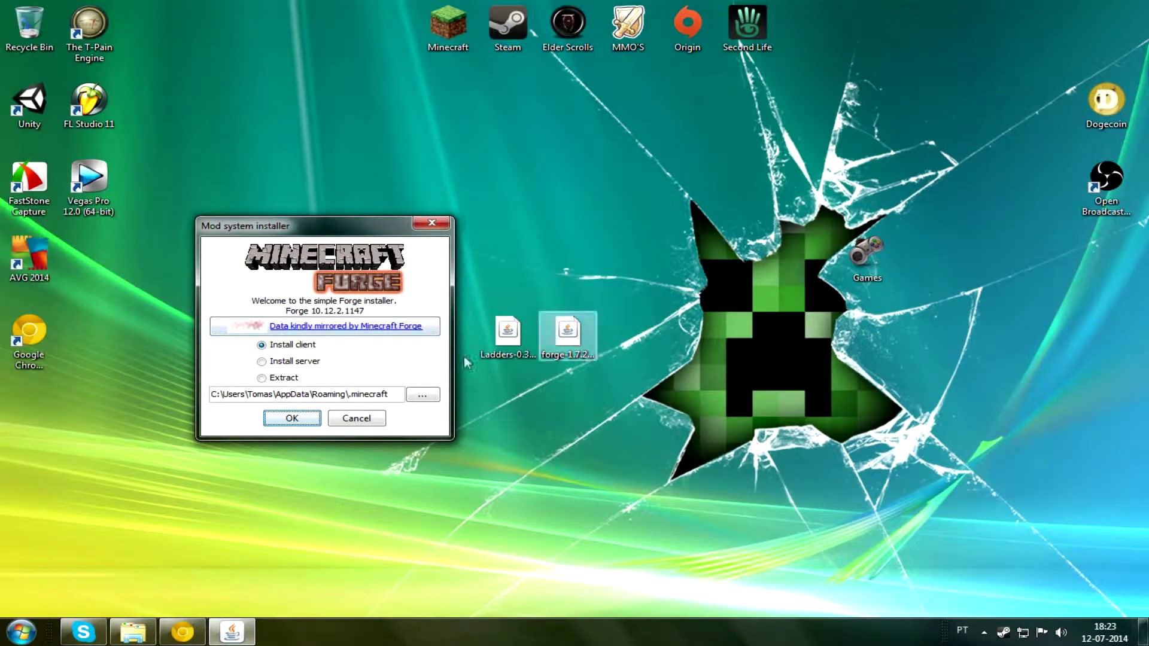
click(289, 420)
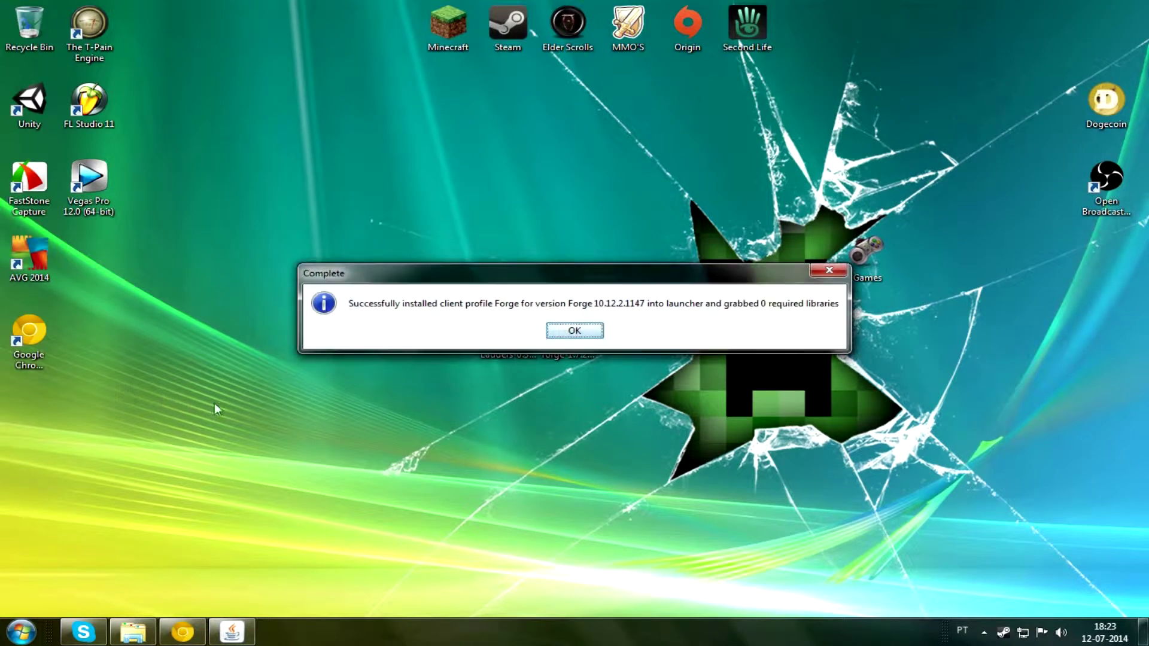
Acknowledge the Forge install, start Minecraft.exe from the Minecraft folder and close the folder.
click(593, 332)
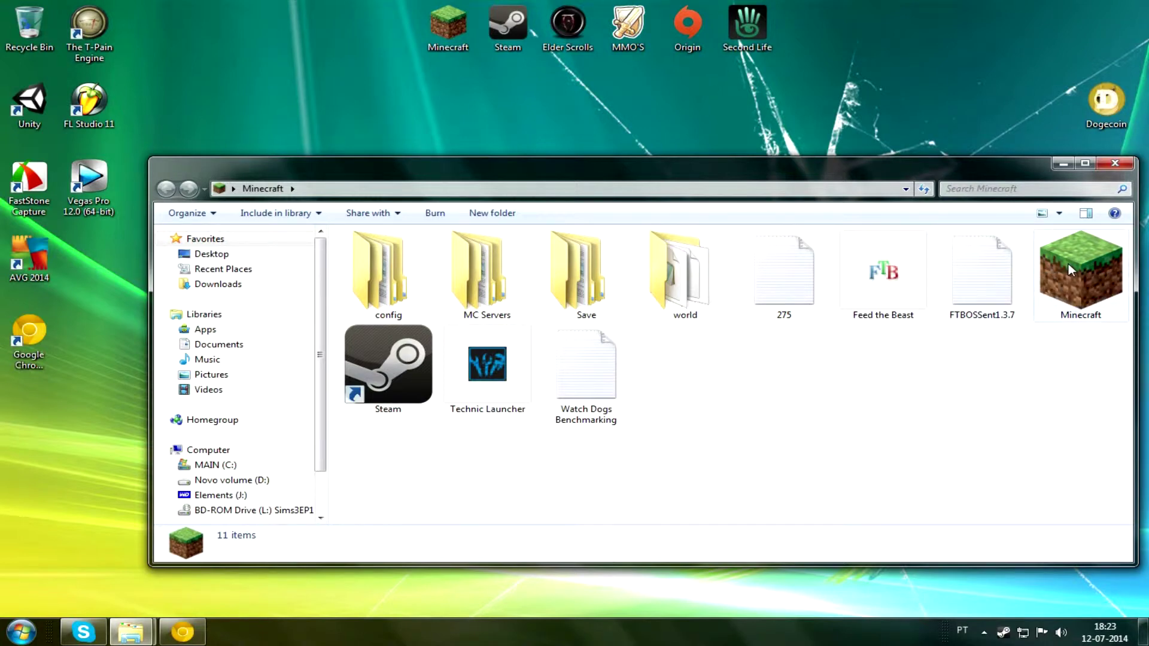
double_click(1091, 247)
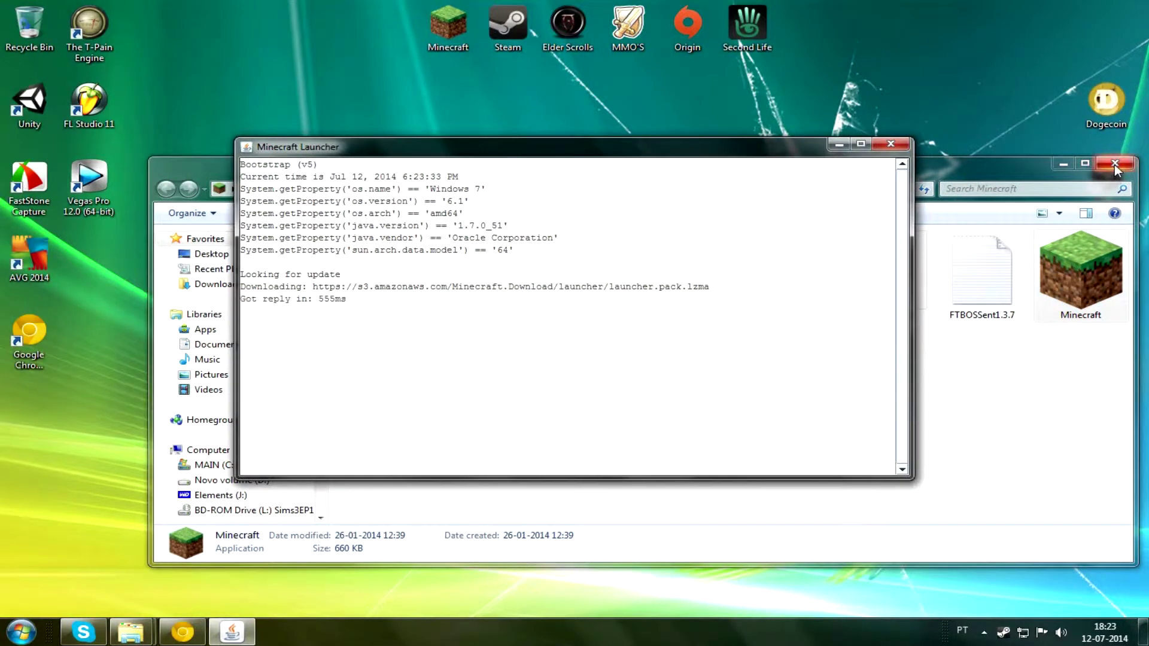
click(1116, 166)
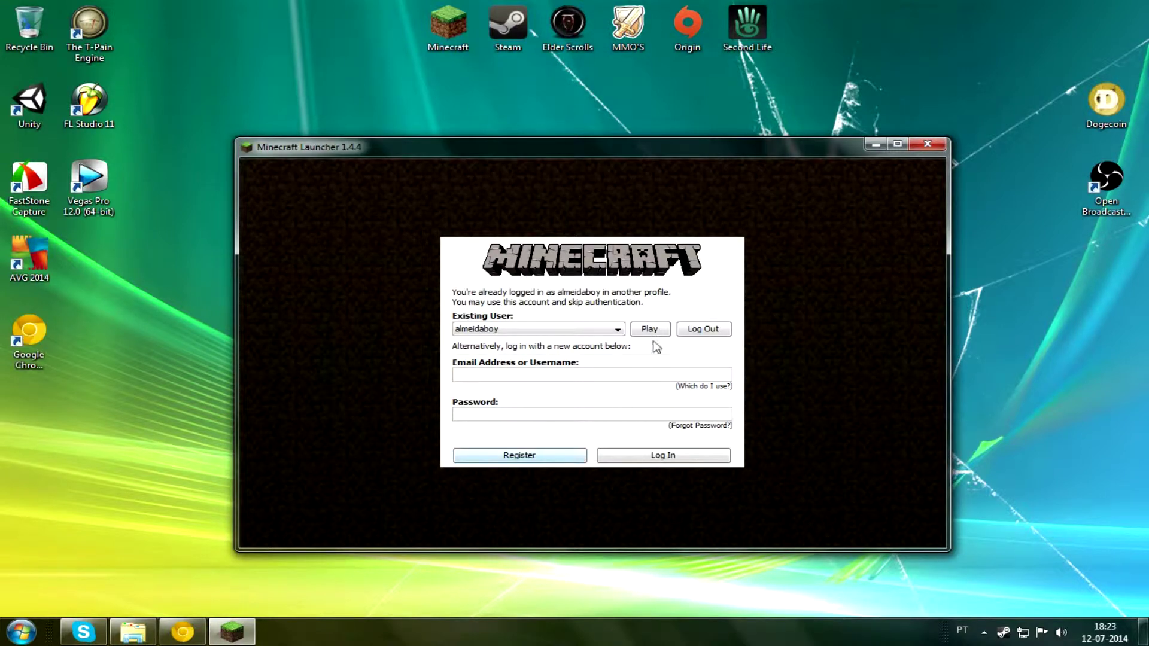
Keep the Forge profile on version 1.7.2-Forge10.12.2.1147 and save the profile.
click(653, 330)
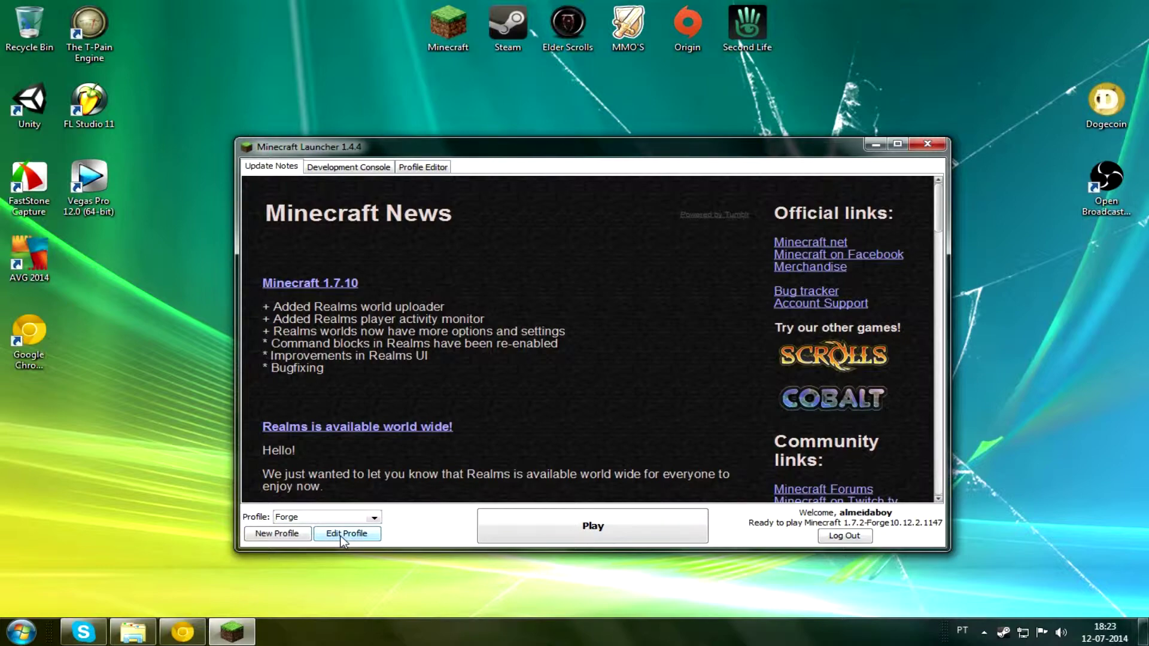
click(343, 537)
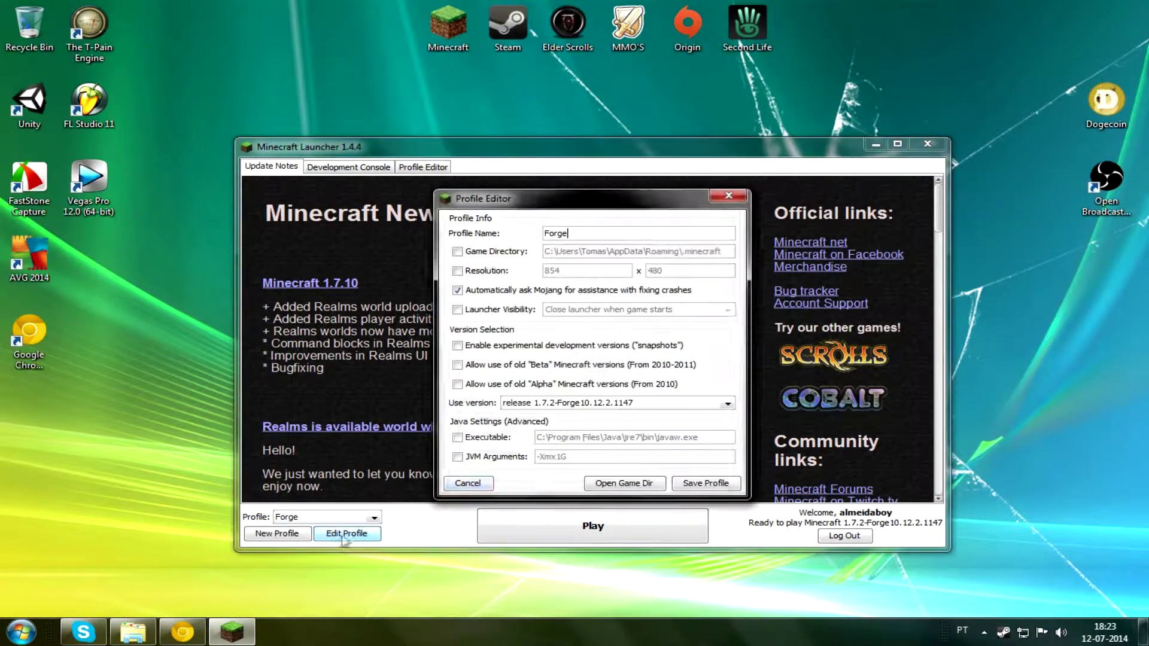
click(616, 407)
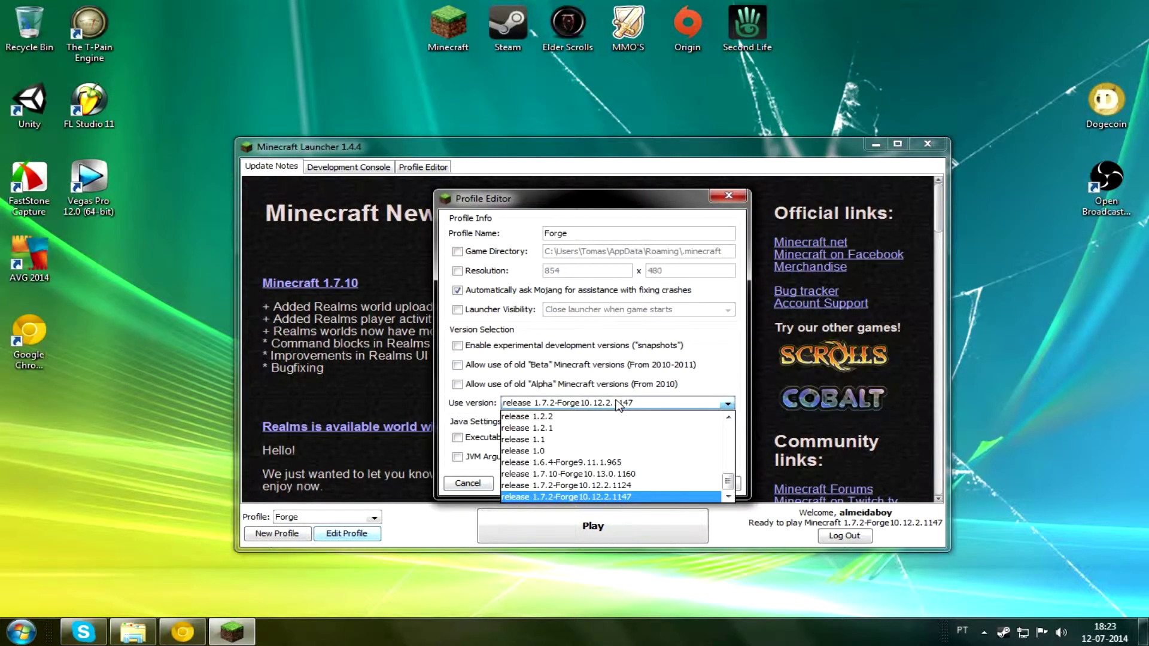
click(636, 497)
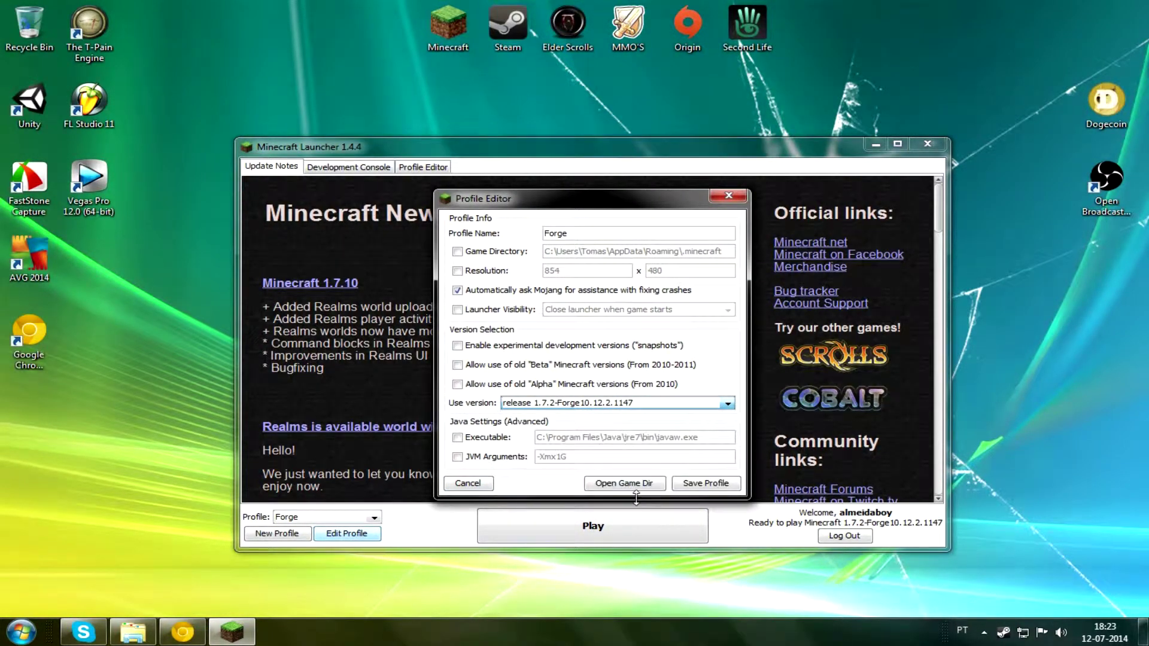
click(700, 484)
Launch the game with the Forge profile once, then close the game window.
click(578, 525)
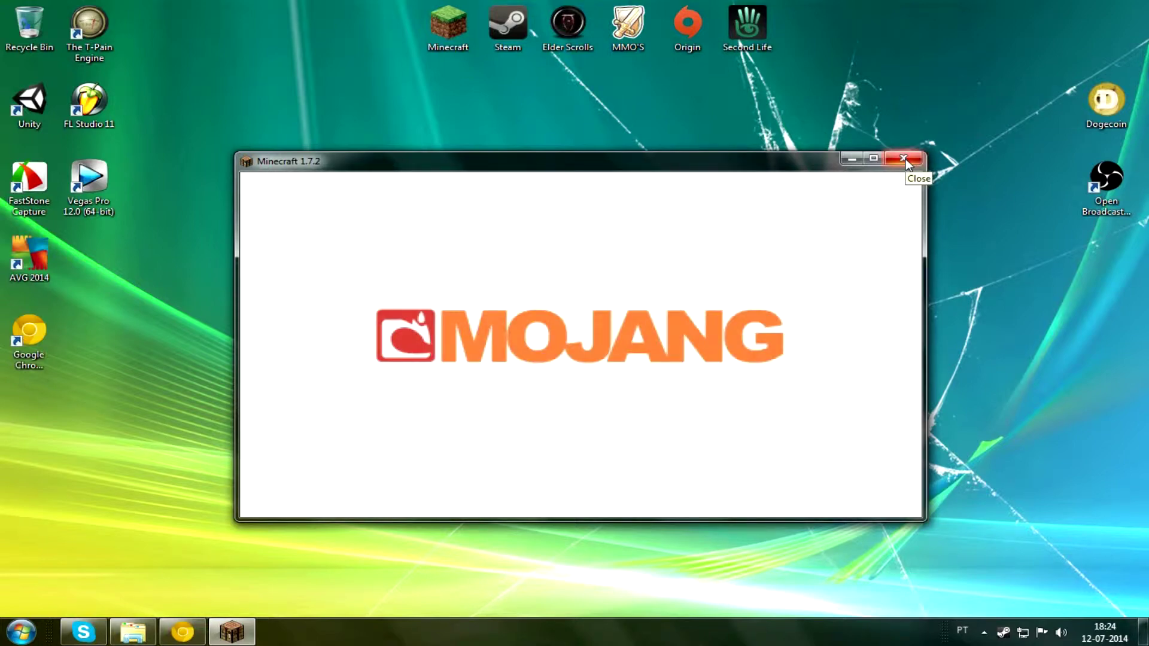
click(904, 160)
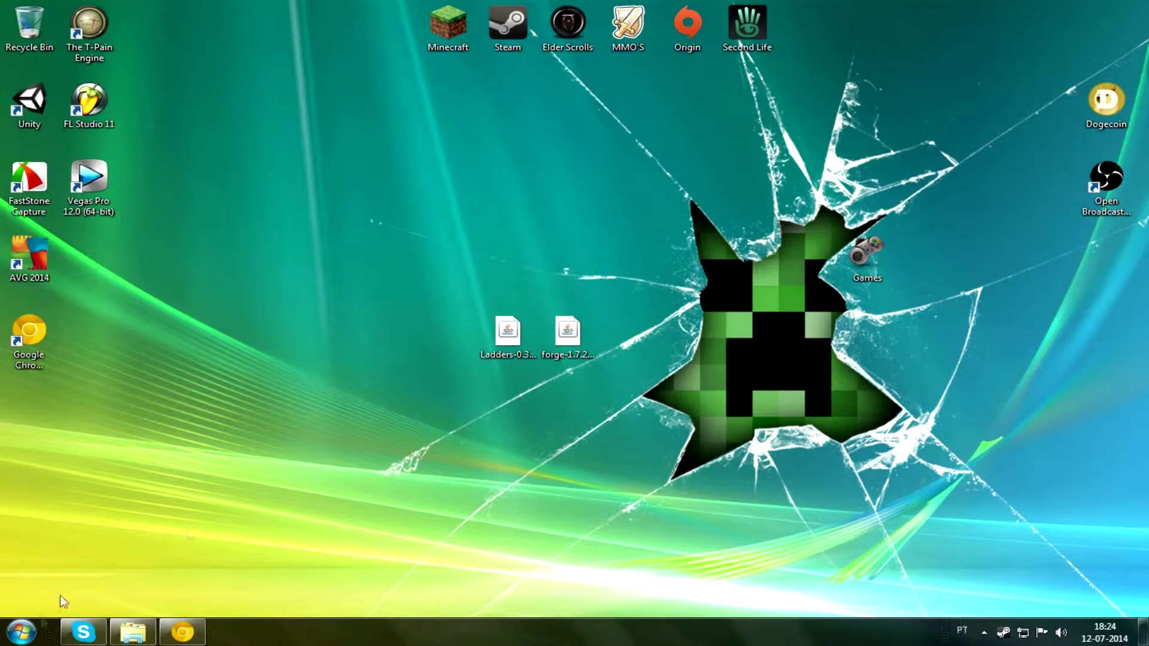
Reach the .minecraft mods folder through the %appdata% Roaming folder.
click(21, 632)
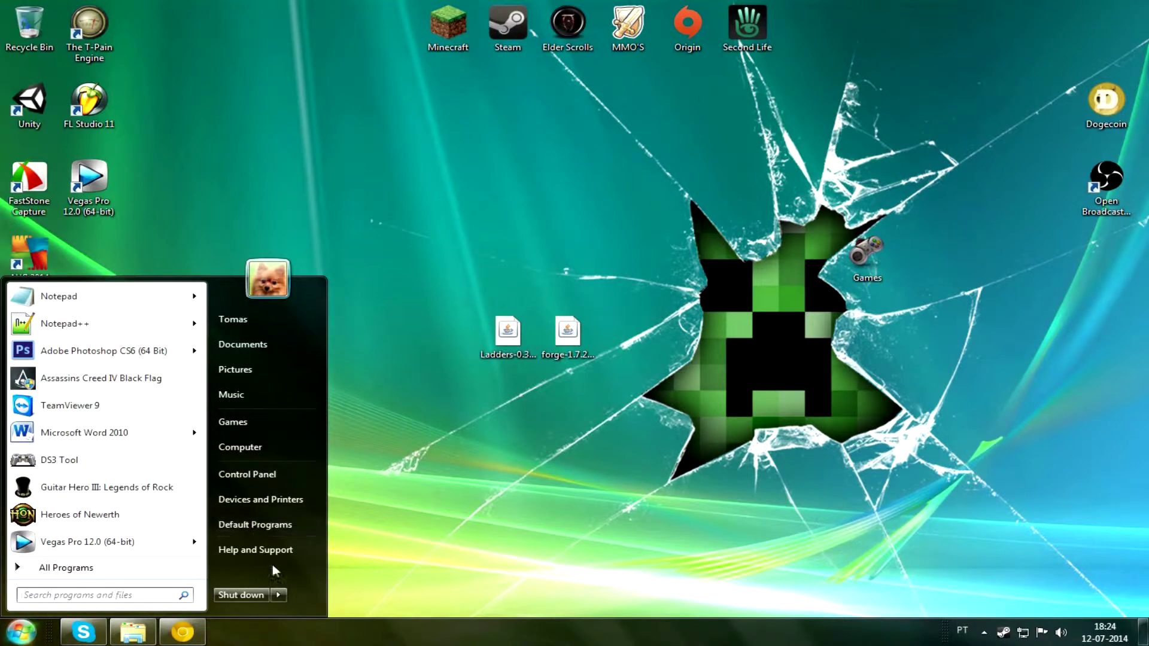
text(%appdata%)
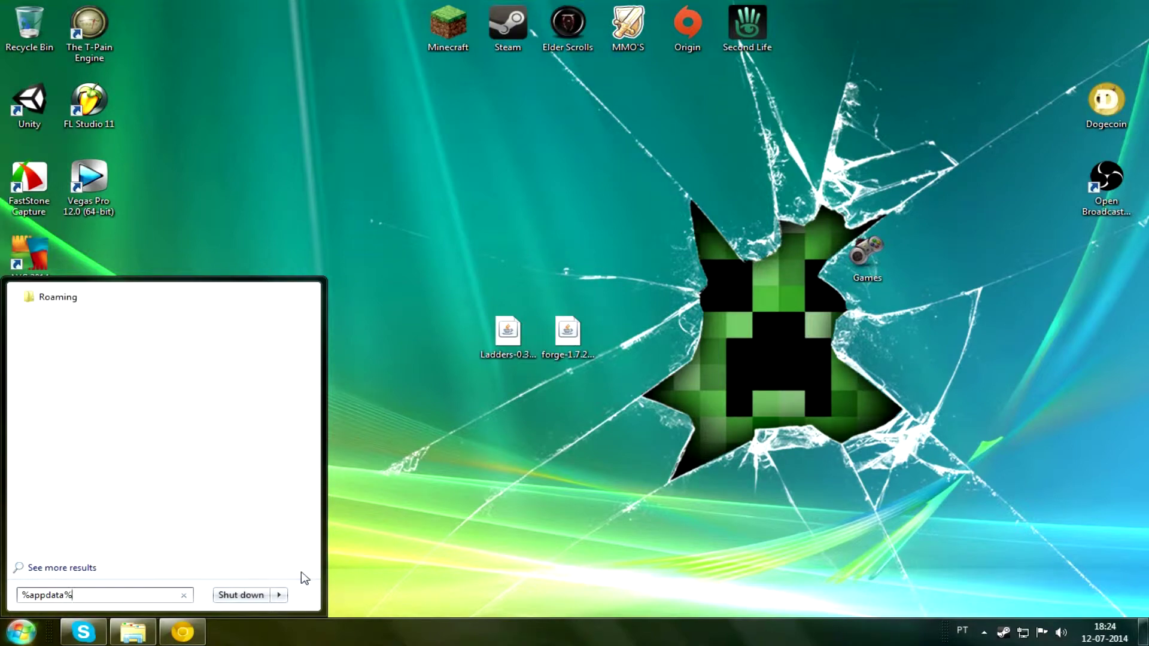
key(Return)
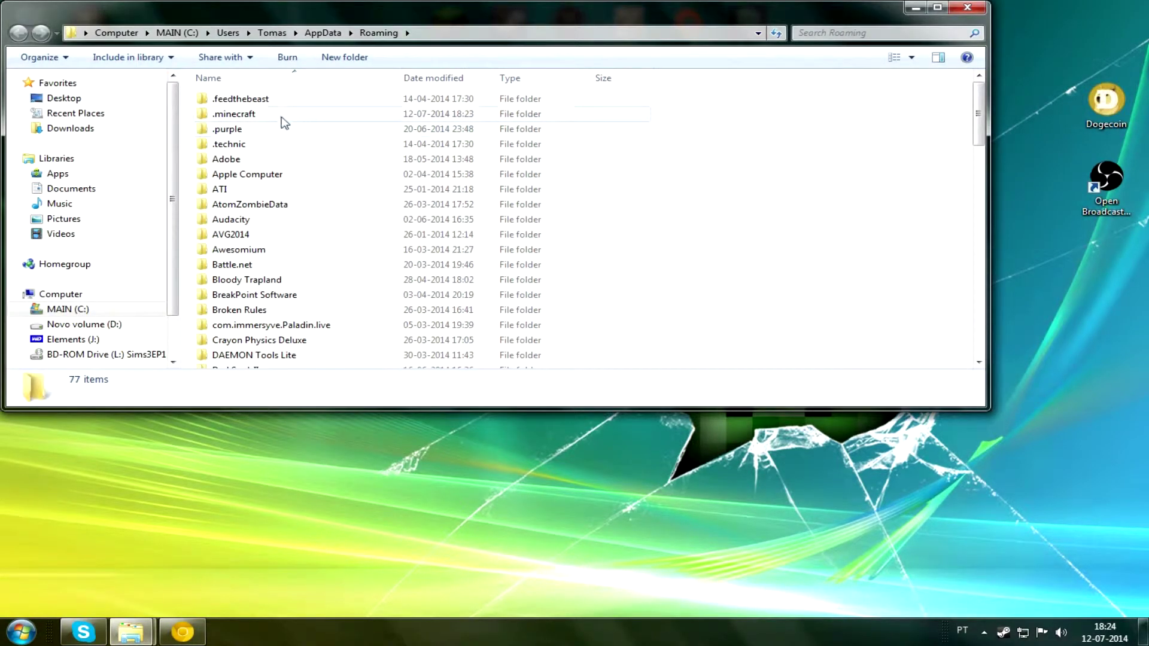
double_click(281, 117)
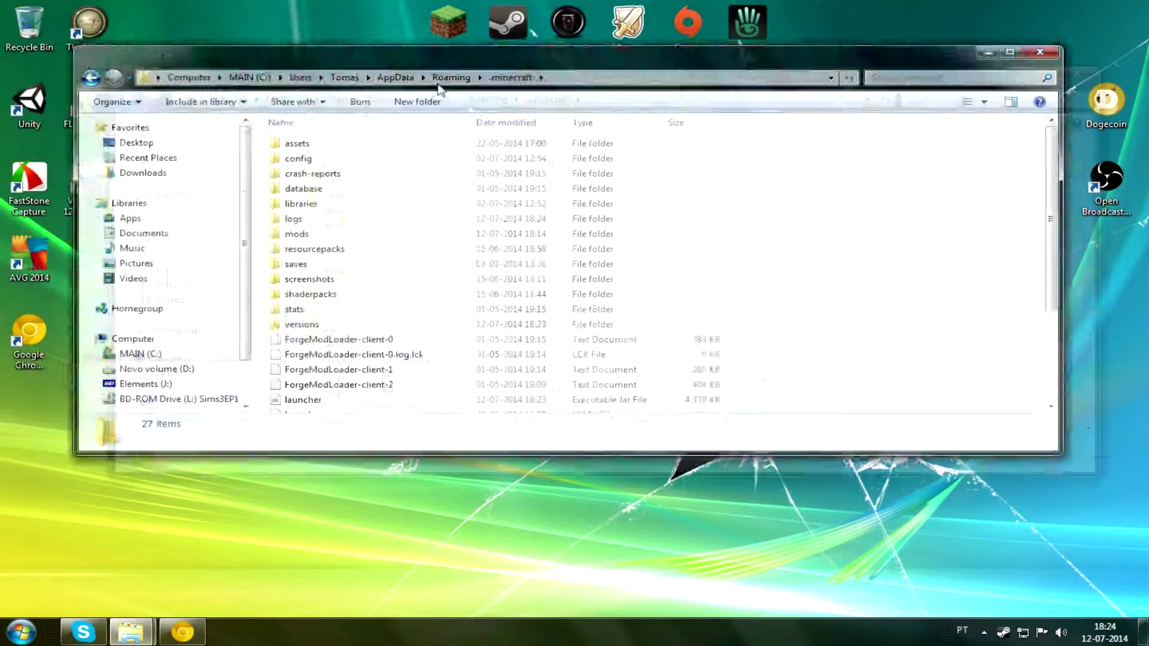
drag(330, 10, 539, 145)
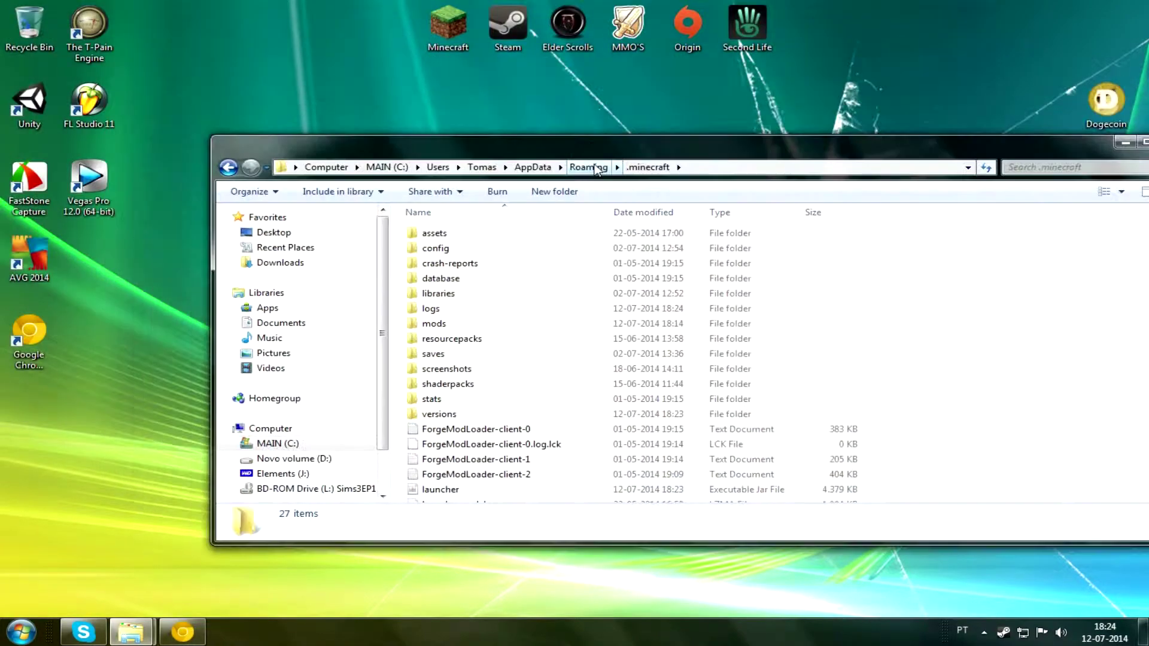
drag(598, 169, 925, 165)
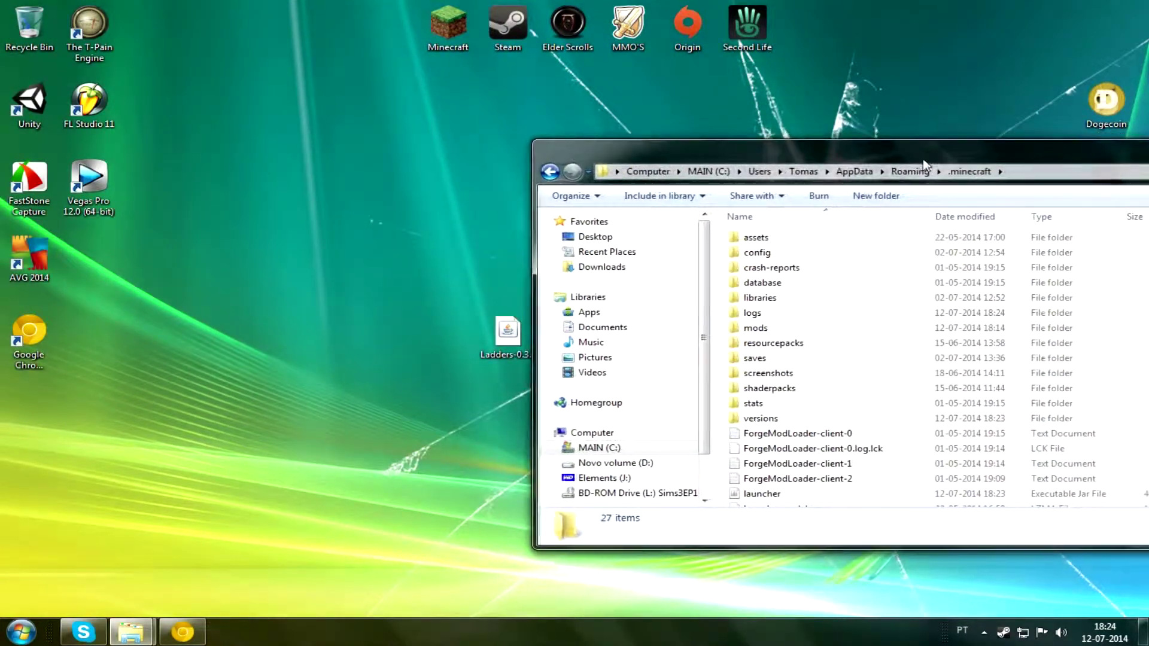
double_click(731, 331)
Drop the Ladders-0.3.0-MC1.7.2 jar from the desktop into the mods folder and close it.
drag(491, 337, 484, 337)
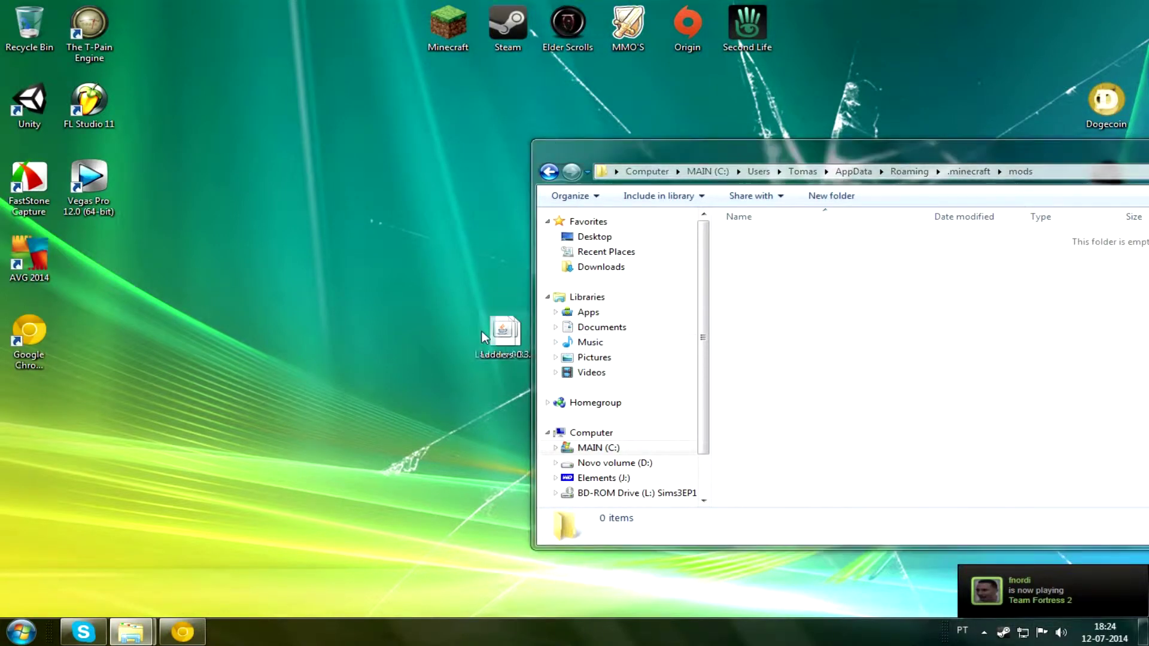
drag(325, 409, 783, 424)
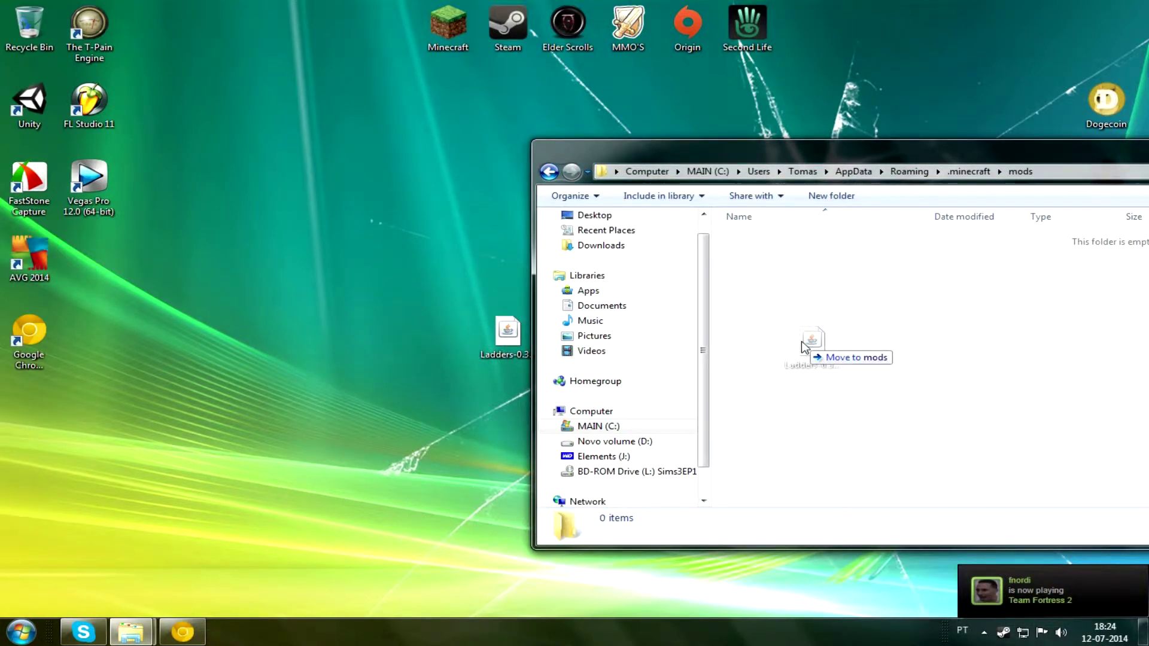
drag(802, 346, 802, 348)
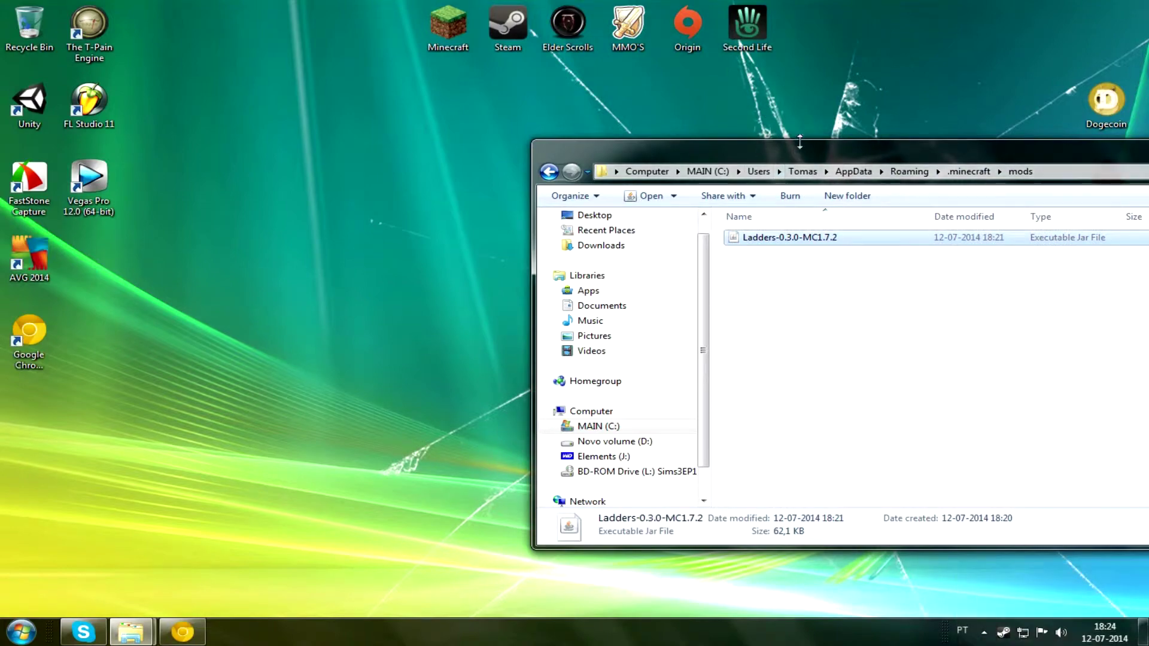
drag(799, 144, 321, 144)
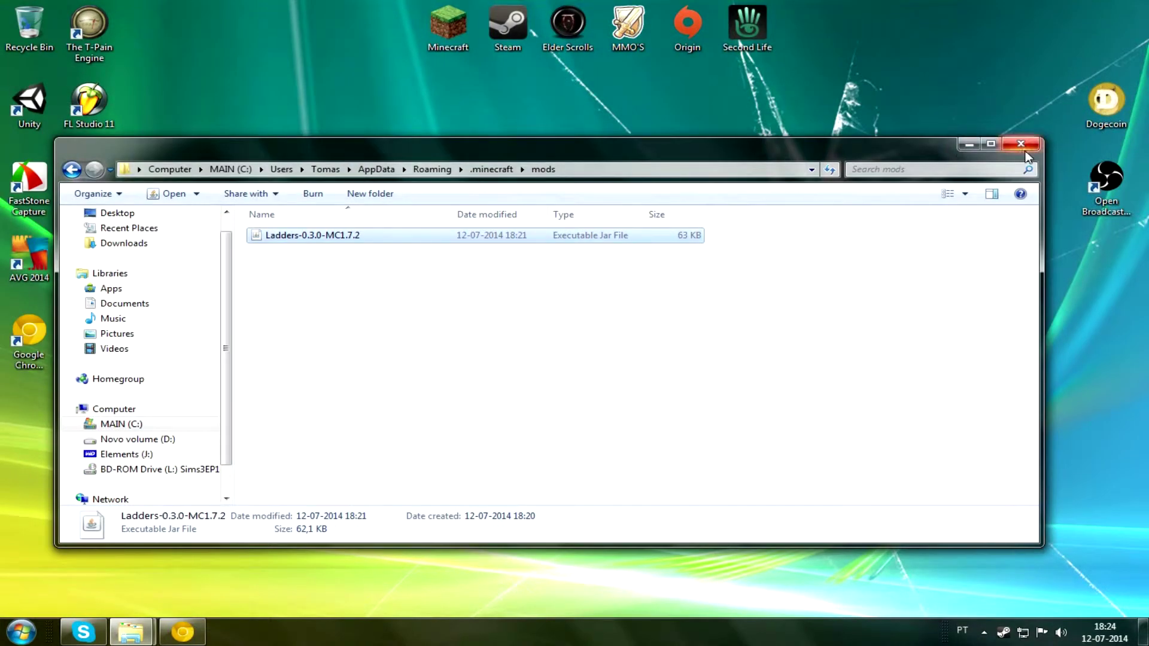
click(1021, 143)
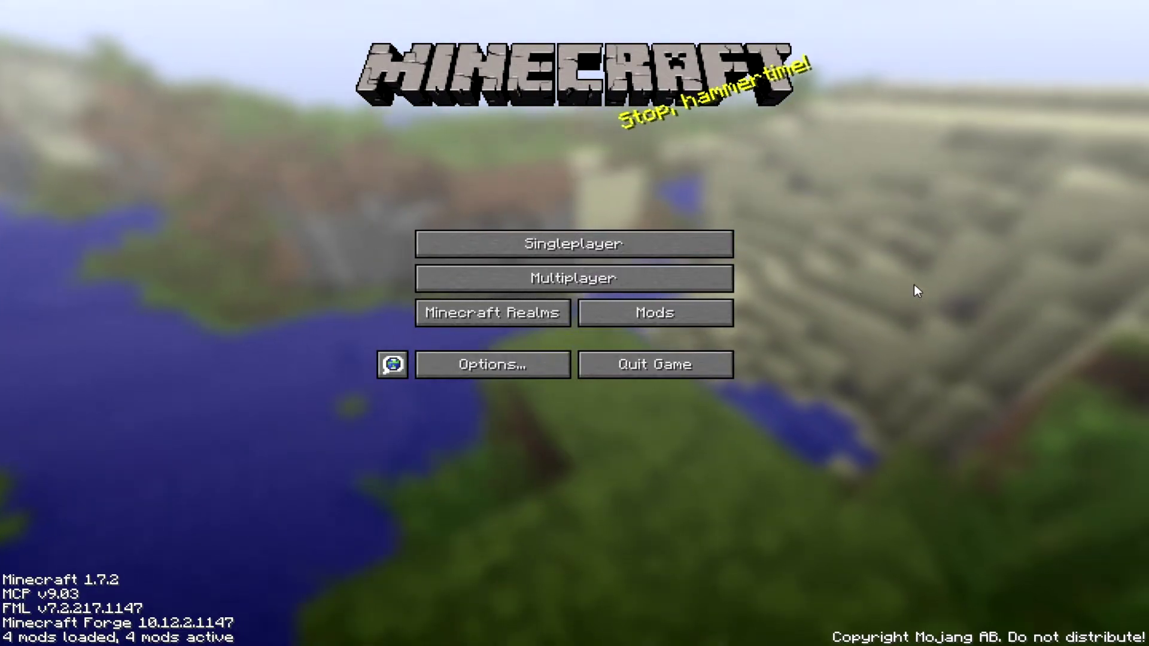
Show the Mod List with Luppii's Ladders 0.3.0 loaded alongside Minecraft Forge.
click(668, 317)
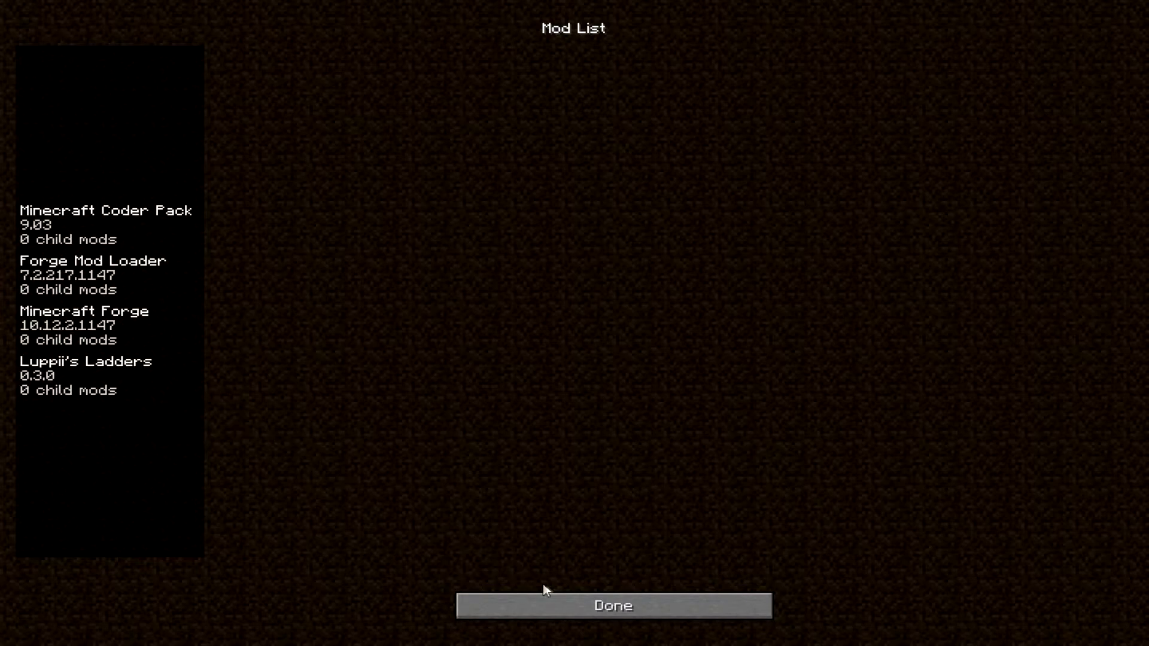
Start a new single-player world and rename it 'Luppi the Woopie'.
click(550, 601)
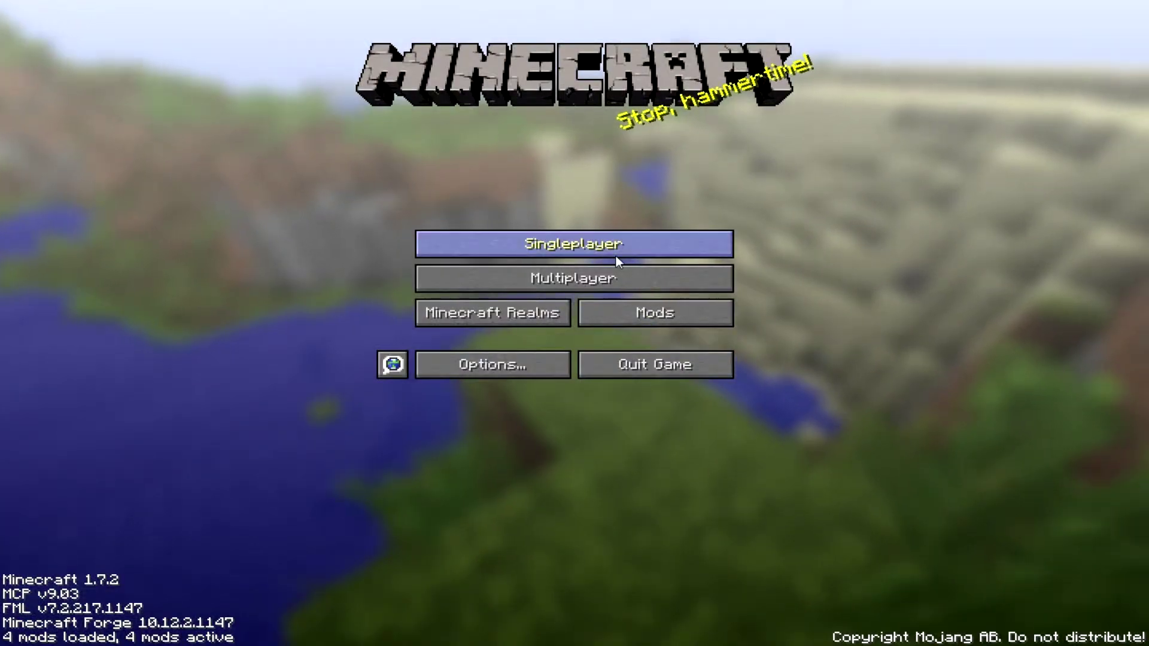
click(617, 255)
click(588, 591)
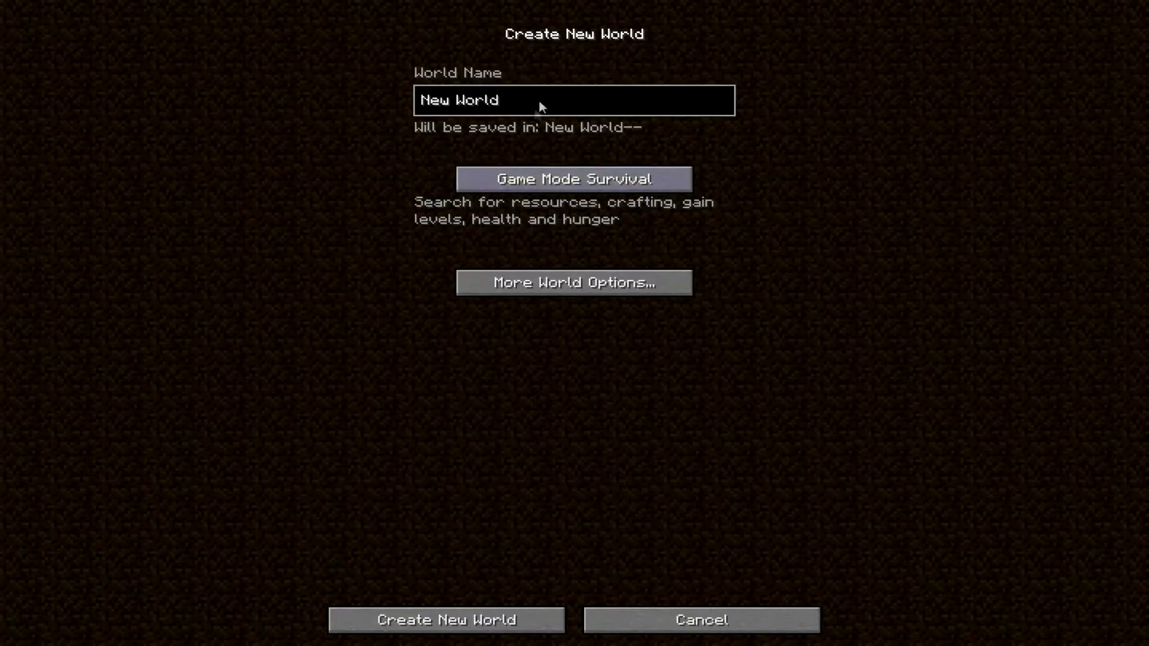
key(BackSpace)
key(BackSpace)
key(BackSpace)
key(BackSpace)
key(BackSpace)
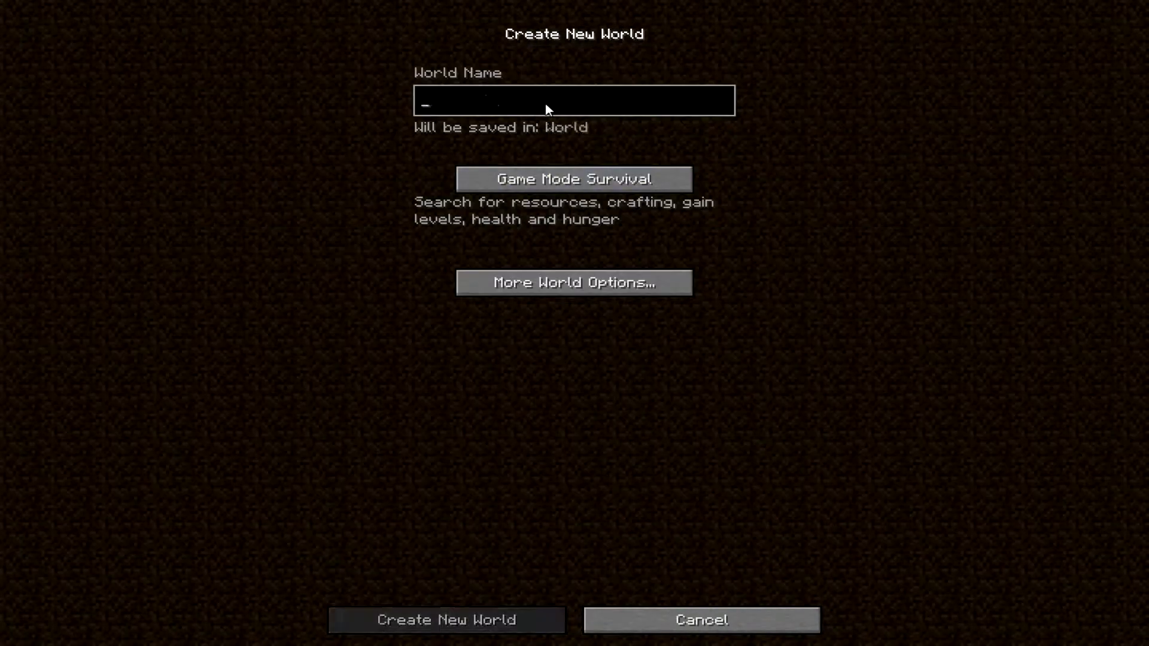
text(Luppi the poopi)
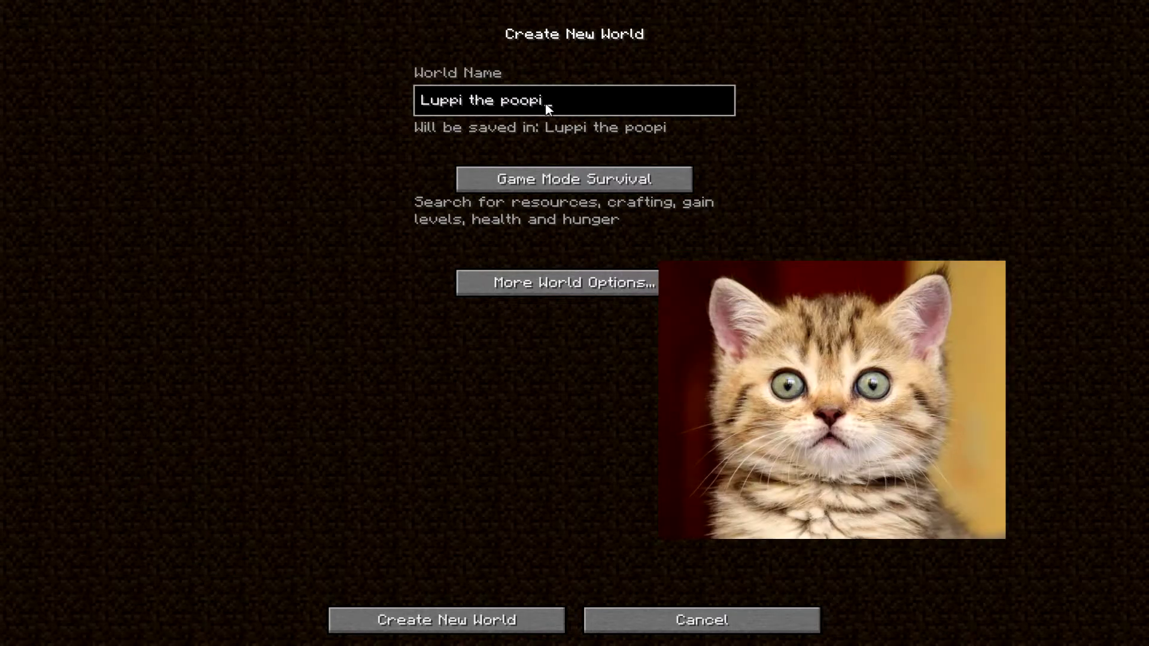
key(BackSpace)
key(BackSpace)
key(BackSpace)
key(BackSpace)
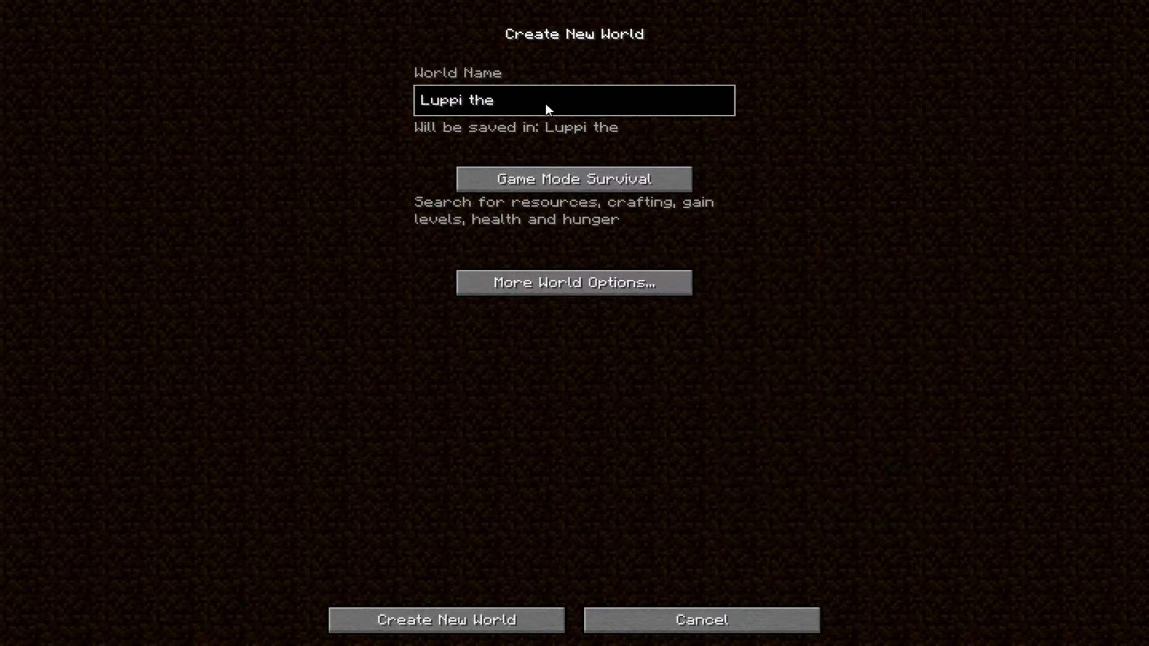
text( Woopie)
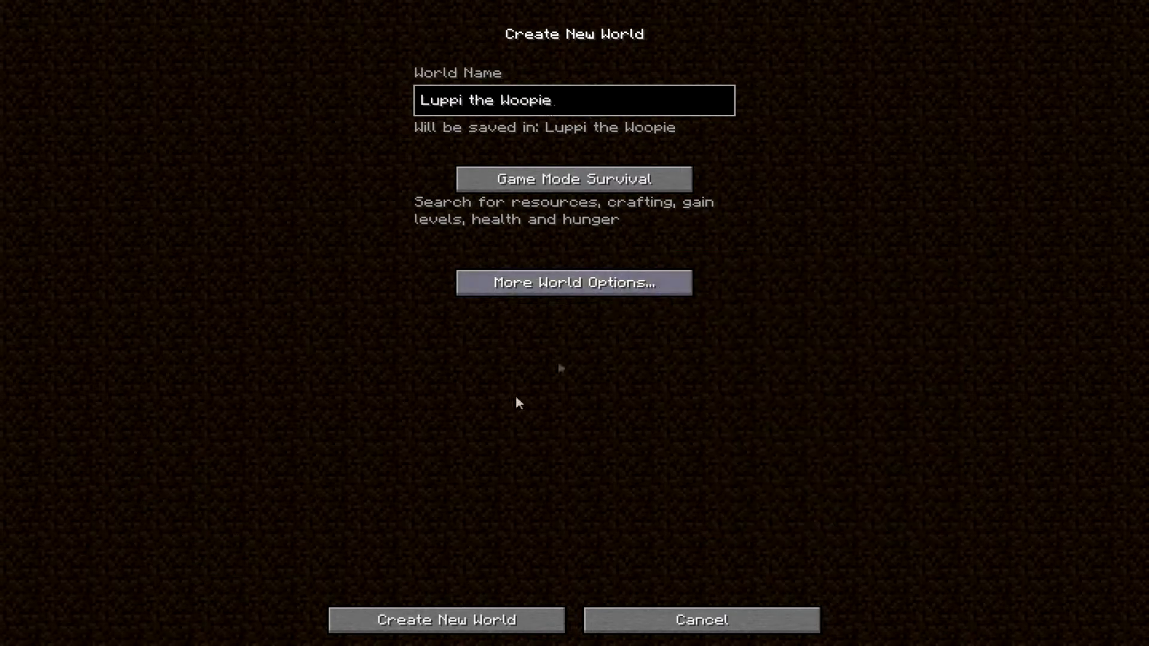
Turn Allow Cheats on in More World Options and create the world.
click(559, 290)
click(458, 234)
key(Return)
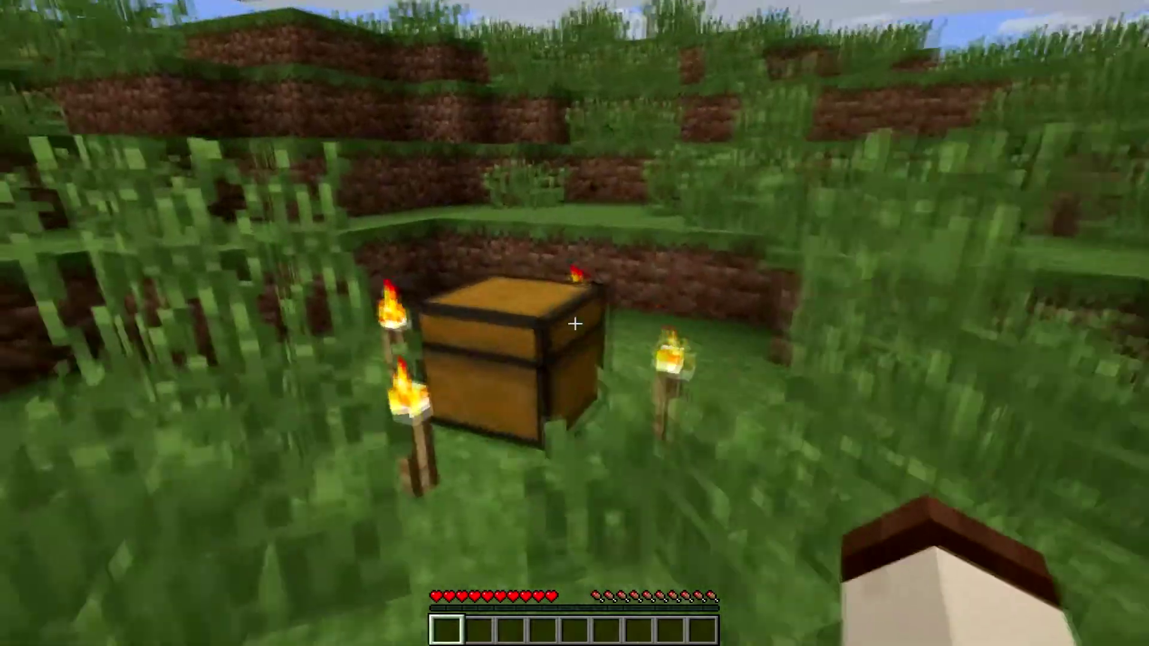
Check Music & Sounds options, then run /gamemode 1 to switch into creative mode.
right_click(576, 323)
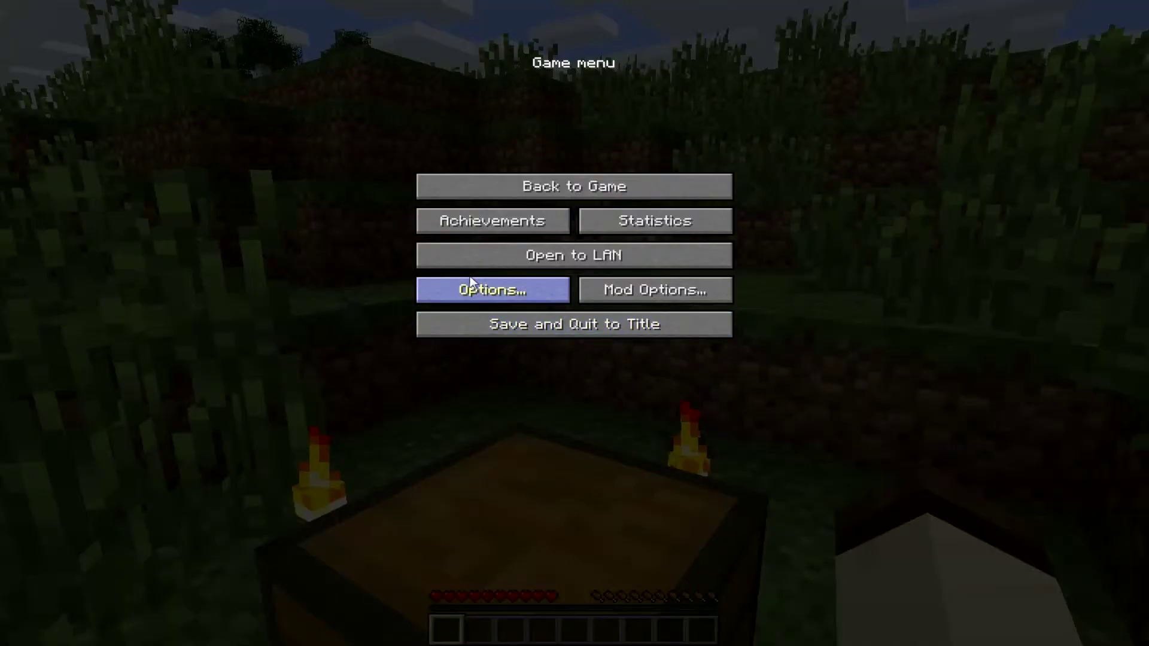
click(471, 283)
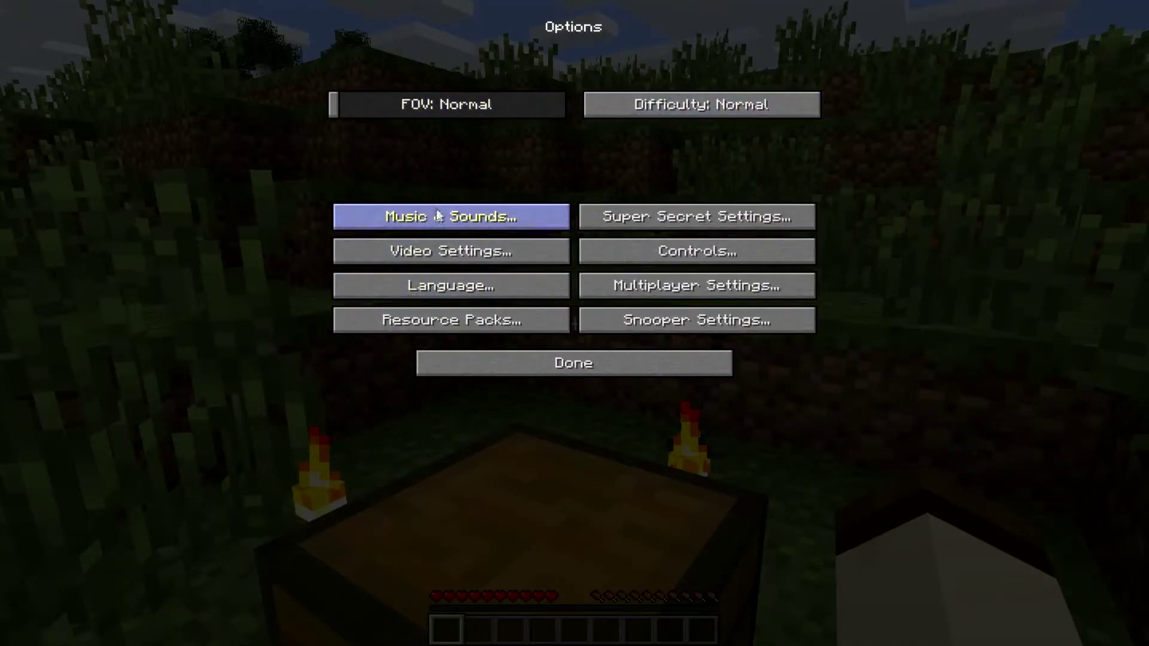
click(479, 222)
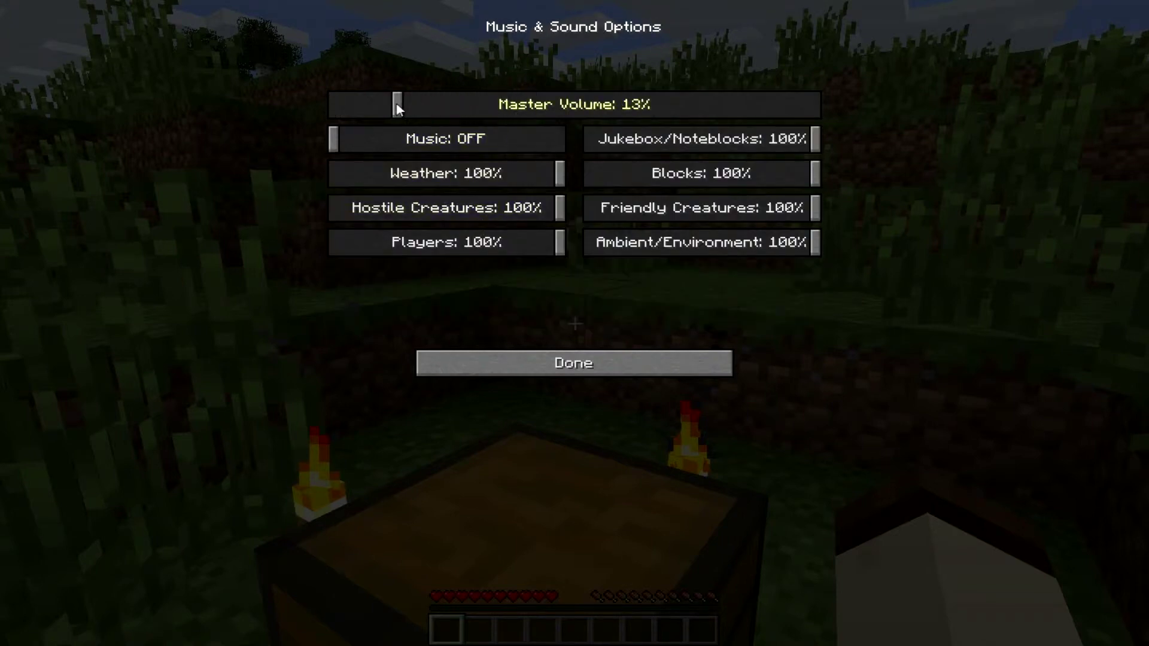
key(Escape)
text(/gamem)
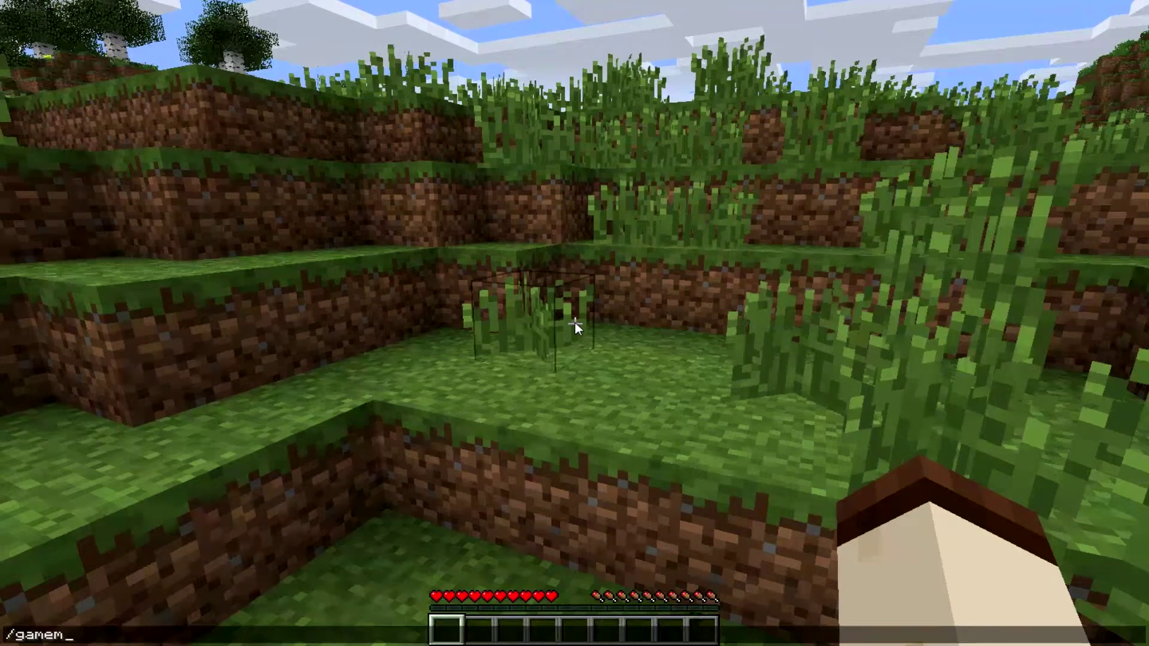
text(ode 1)
key(Return)
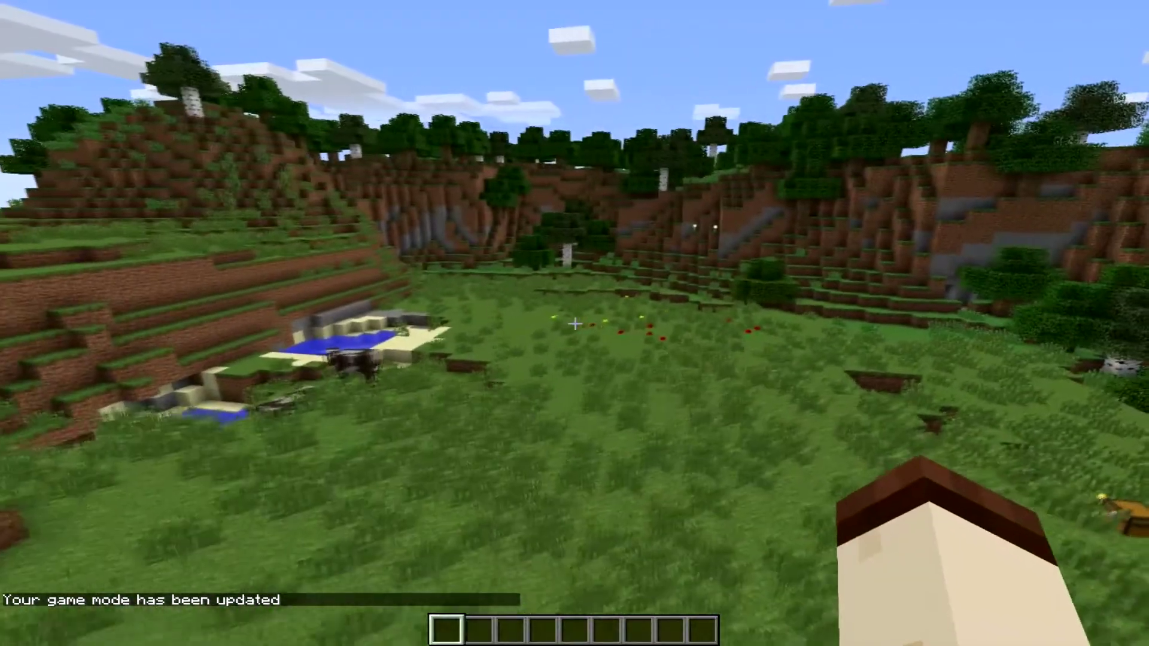
Bring up the creative inventory's Search Items list of all items.
key(e)
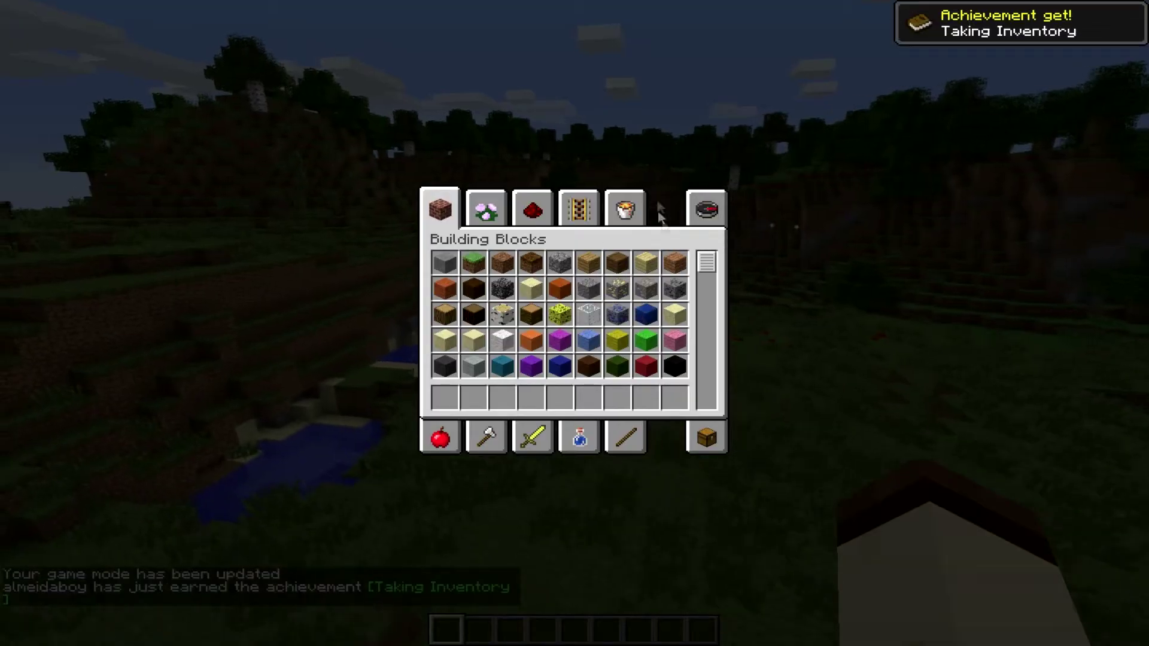
click(623, 444)
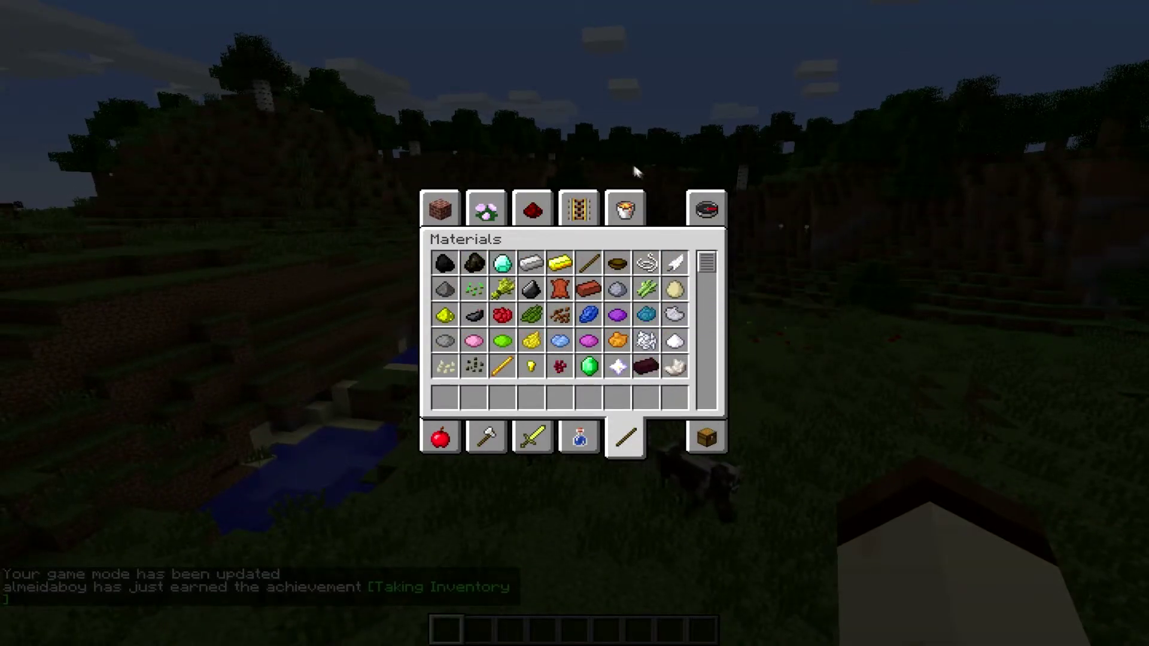
click(706, 206)
mouse_move(712, 273)
mouse_down()
mouse_move(709, 399)
mouse_move(716, 320)
mouse_up()
Move the Rope Ladder, Sturdy Ladder and Ladder Dispenser into the hotbar slots.
click(444, 315)
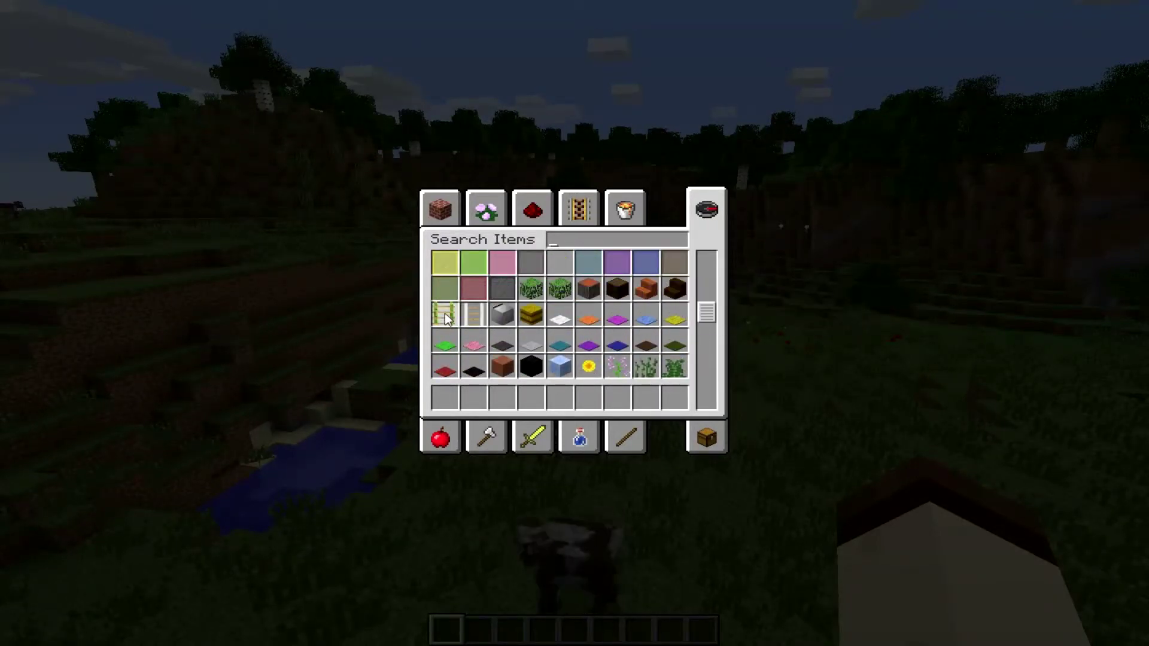
click(445, 398)
click(474, 315)
click(473, 397)
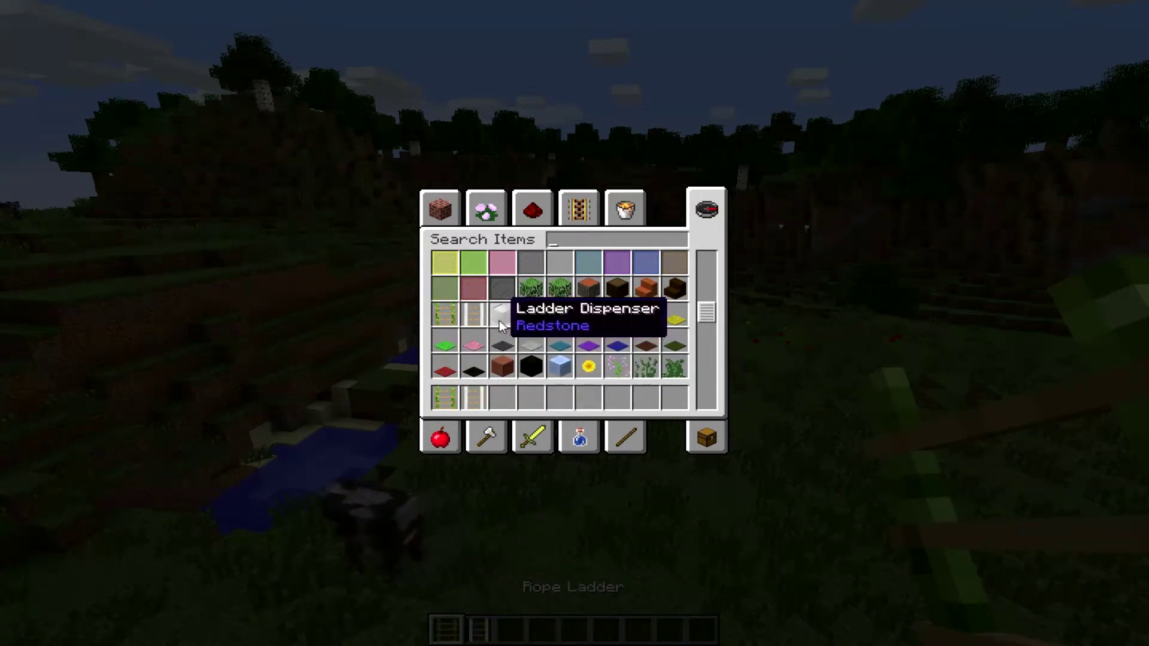
Walk to the hillside and hang a rope ladder running up the stone and dirt wall.
key(e)
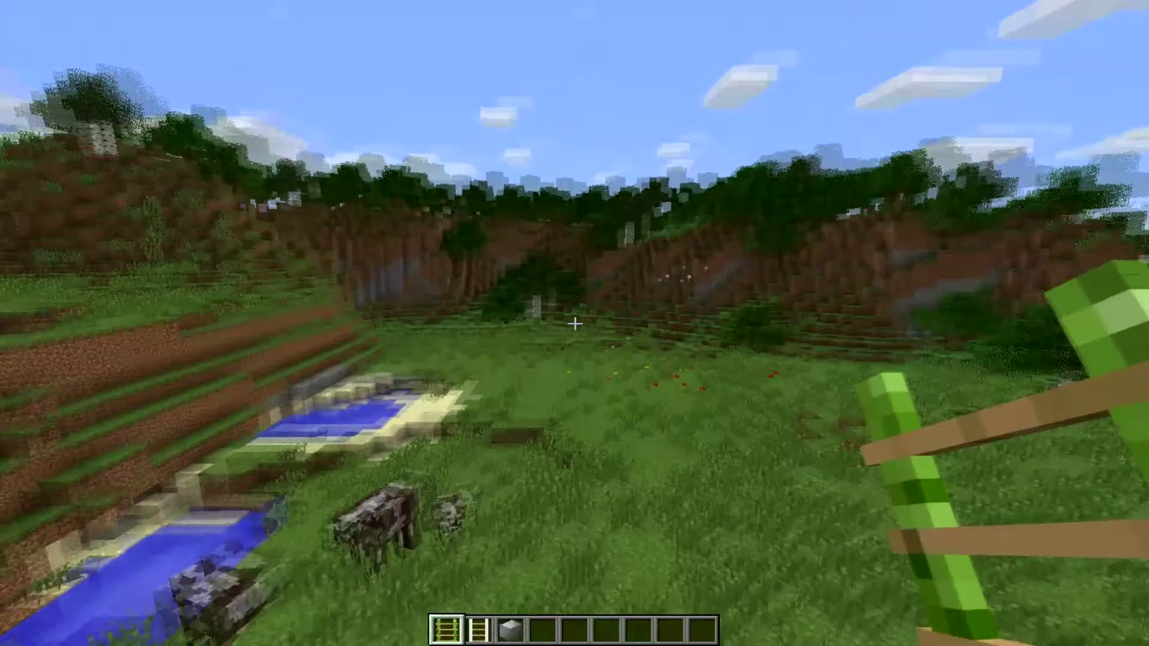
scroll(575, 323, down, 1)
scroll(575, 323, up, 1)
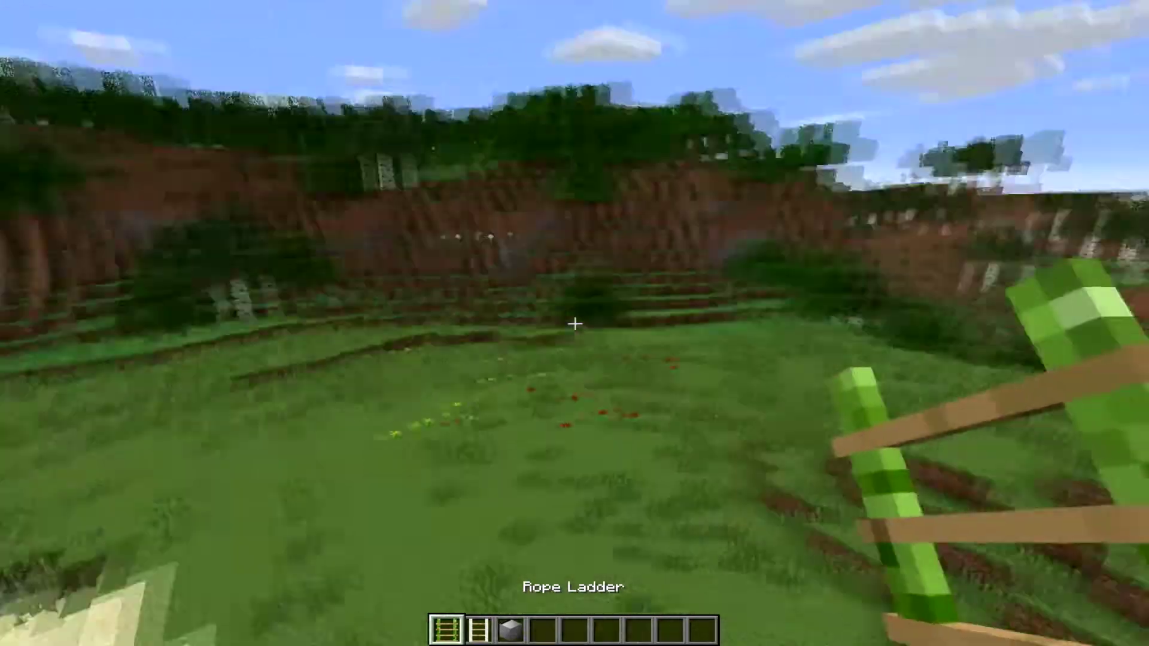
key(w)
key(w)
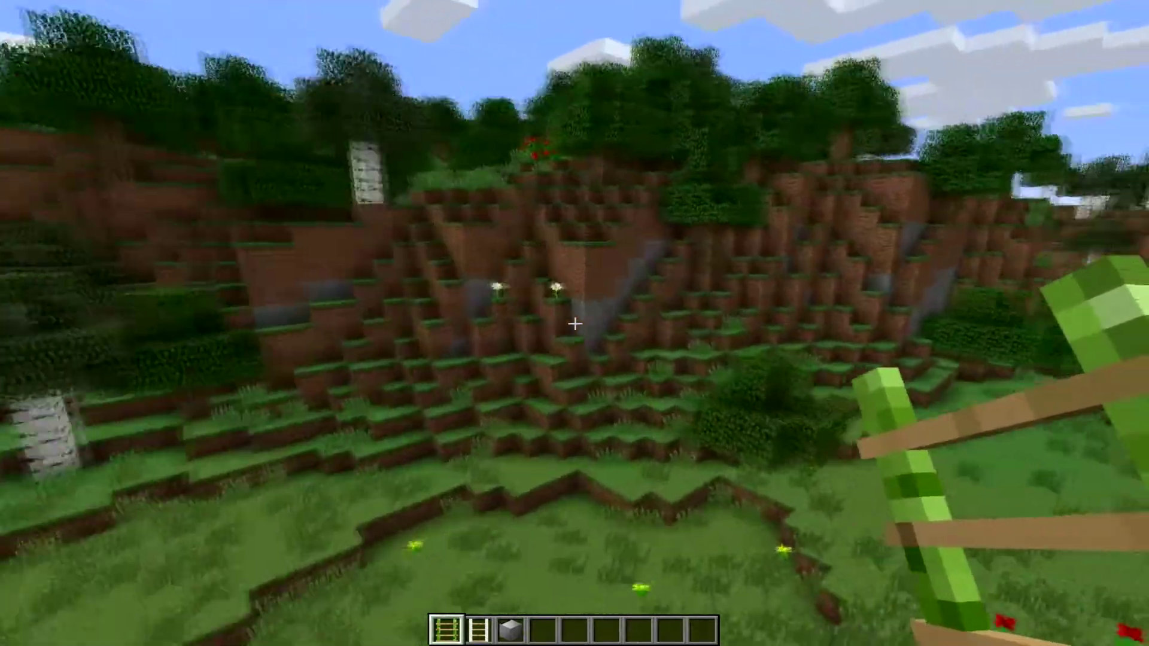
key(w)
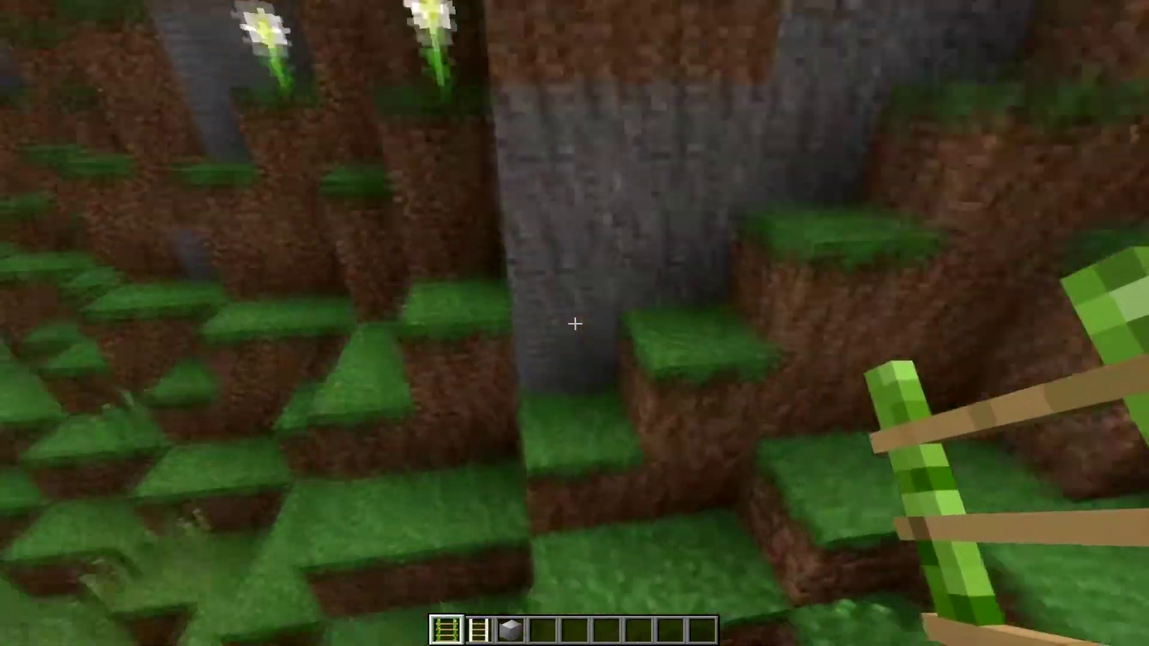
right_click(575, 324)
key(w)
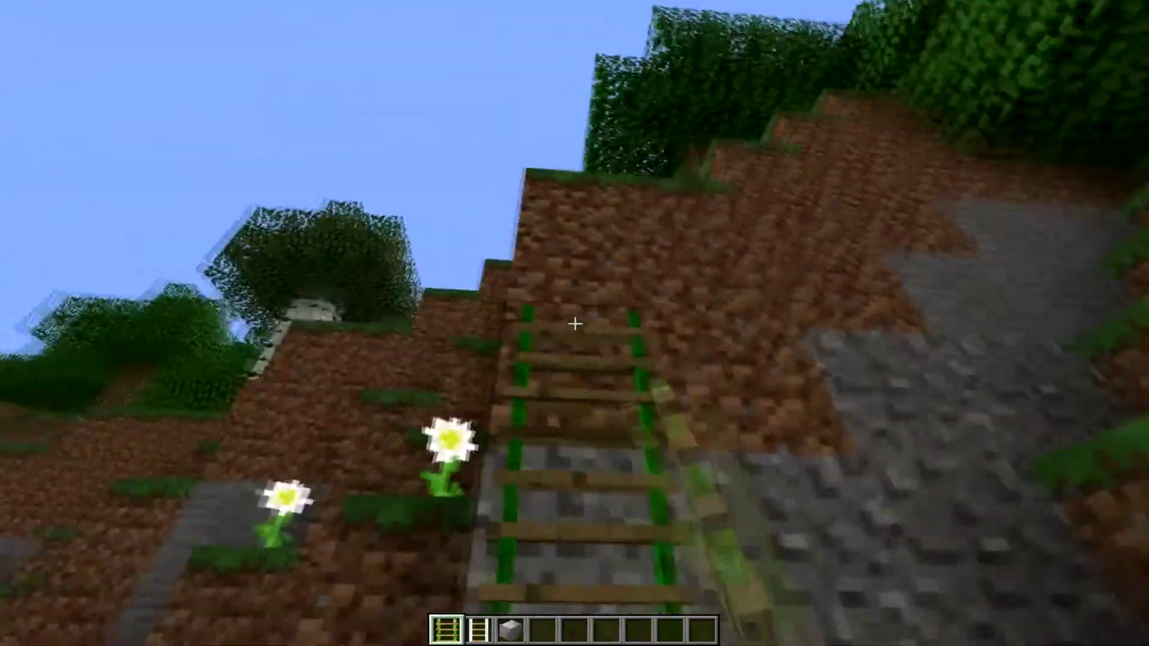
right_click(575, 324)
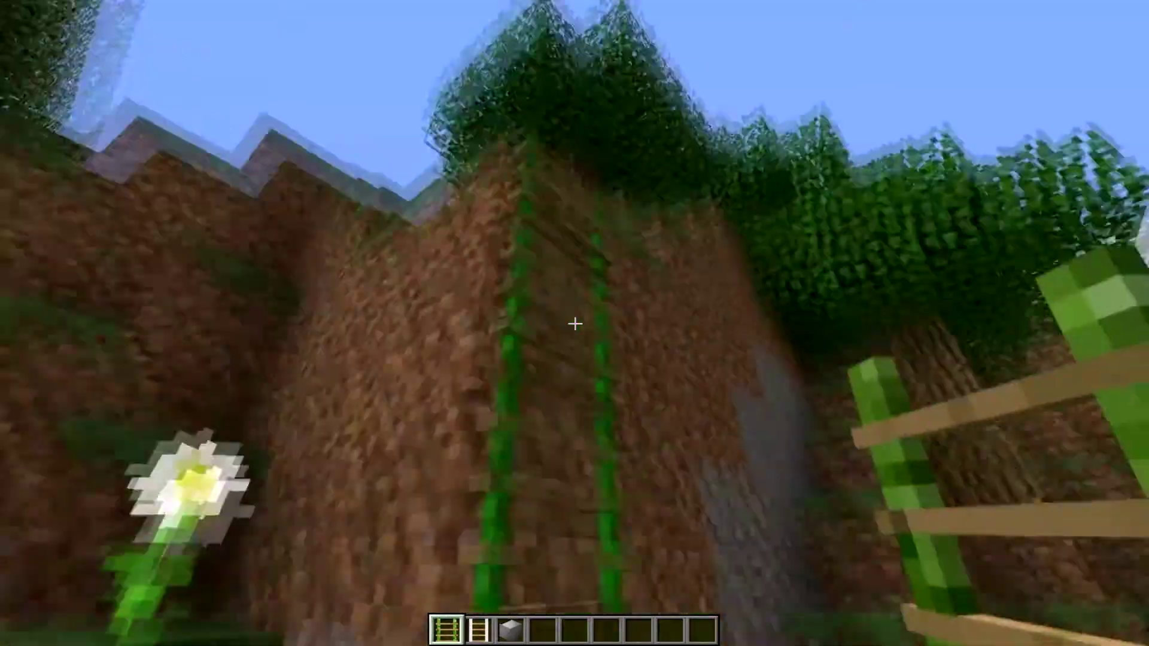
Place a sturdy ladder beside the rope ladder, then take the Ladder Dispenser to the terrace below.
key(2)
right_click(574, 323)
key(w)
key(3)
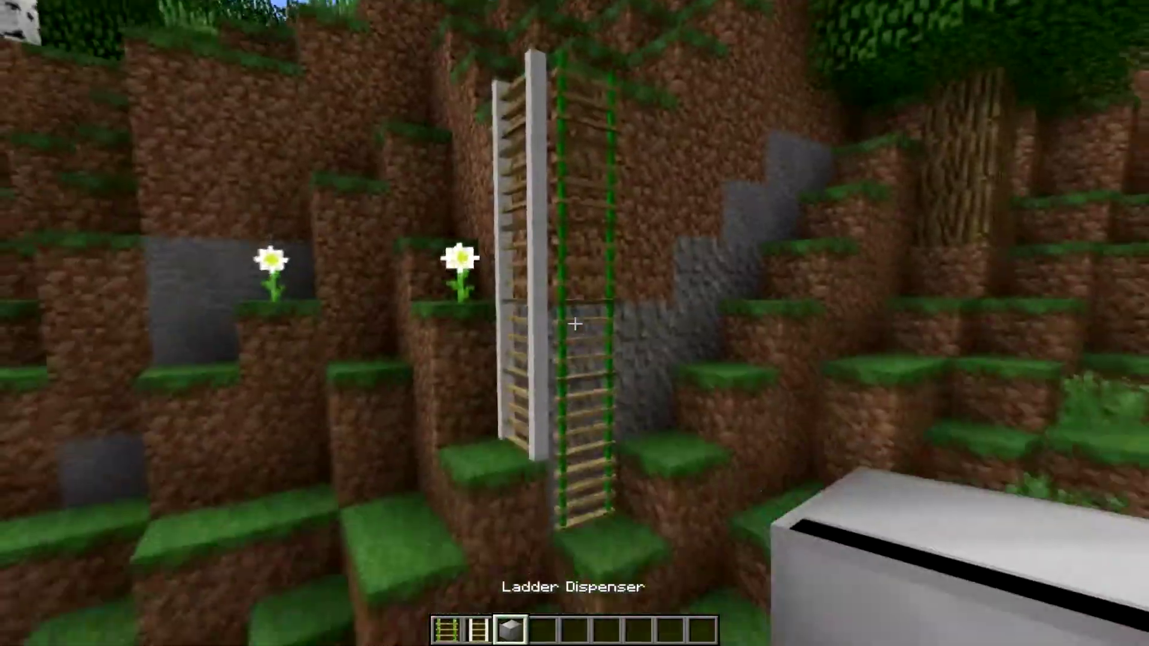
key(w)
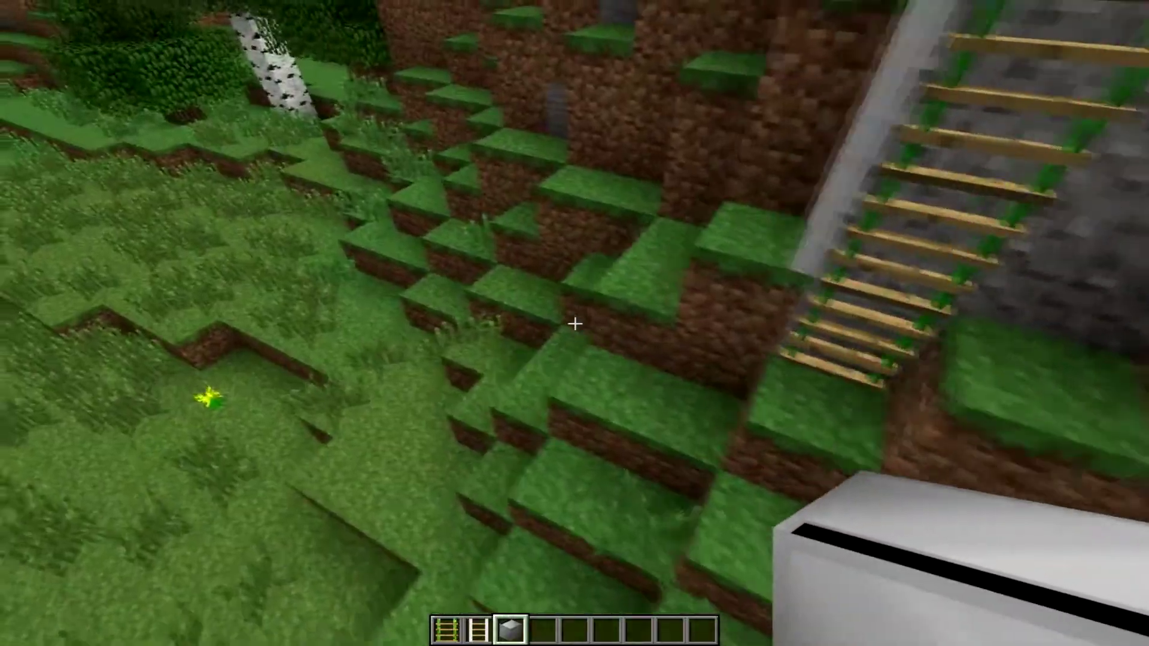
Set the Ladder Dispenser on the terrace and load rope ladders into its storage grid.
right_click(574, 323)
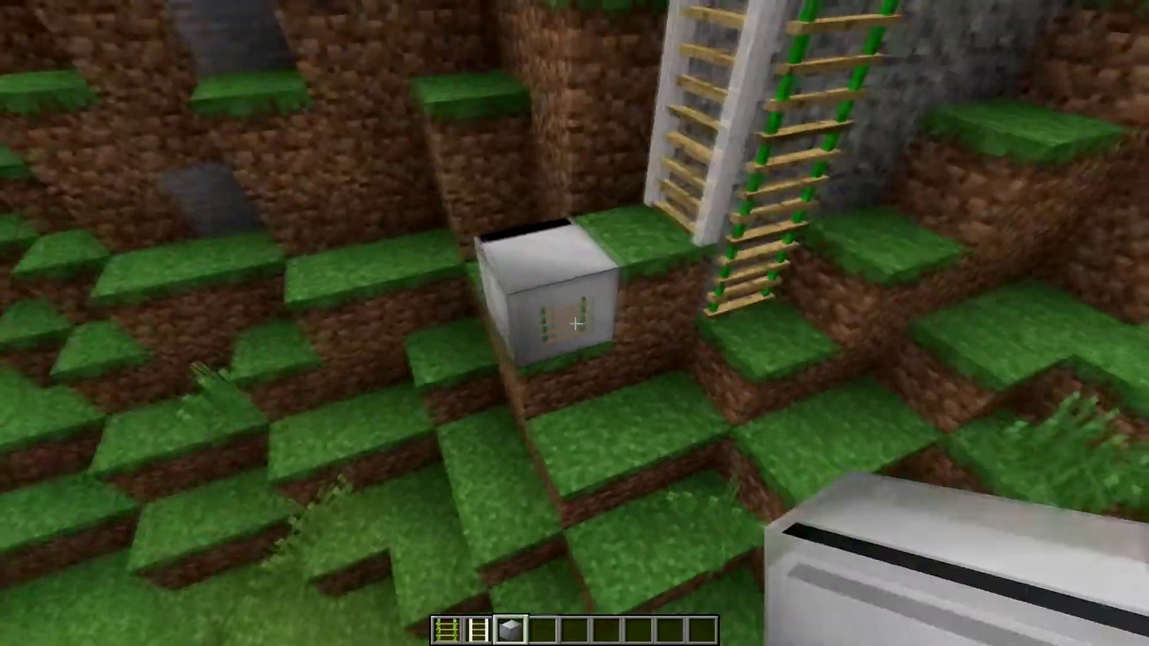
right_click(575, 323)
key(Escape)
key(4)
right_click(575, 323)
key(Escape)
key(2)
right_click(575, 324)
shift+click(458, 424)
key(Escape)
Fetch a Redstone Torch from the inventory's Redstone category into hotbar slot 7.
key(e)
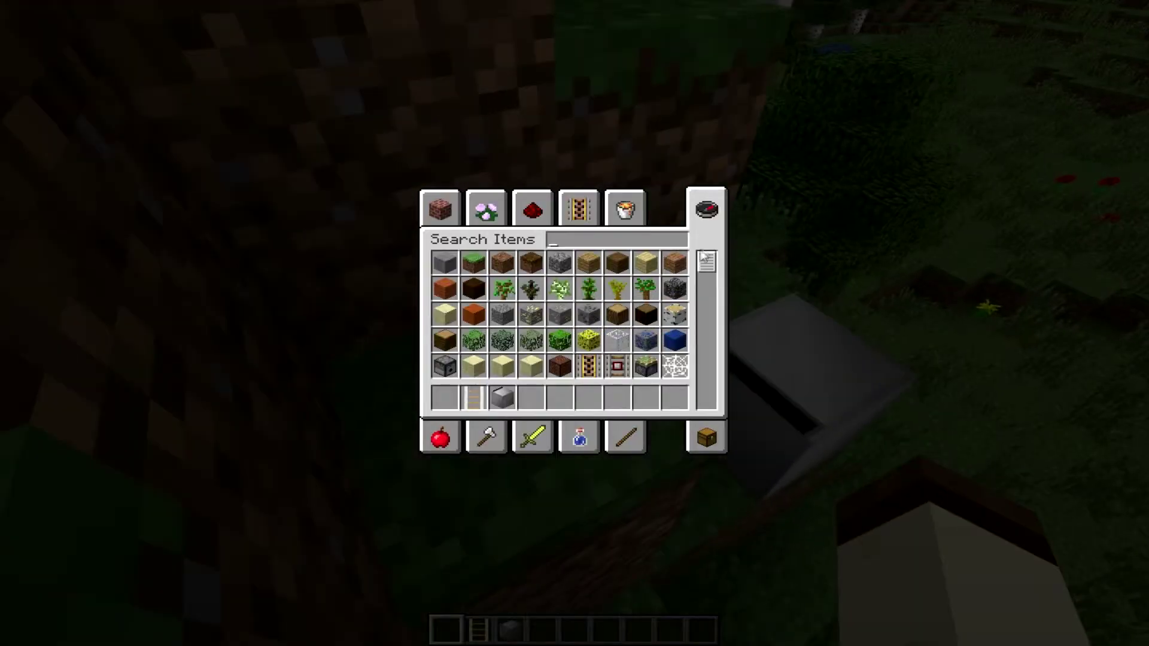
click(581, 438)
click(626, 437)
click(532, 210)
key(7)
key(e)
scroll(575, 323, down, 2)
scroll(576, 323, down, 3)
scroll(576, 323, down, 1)
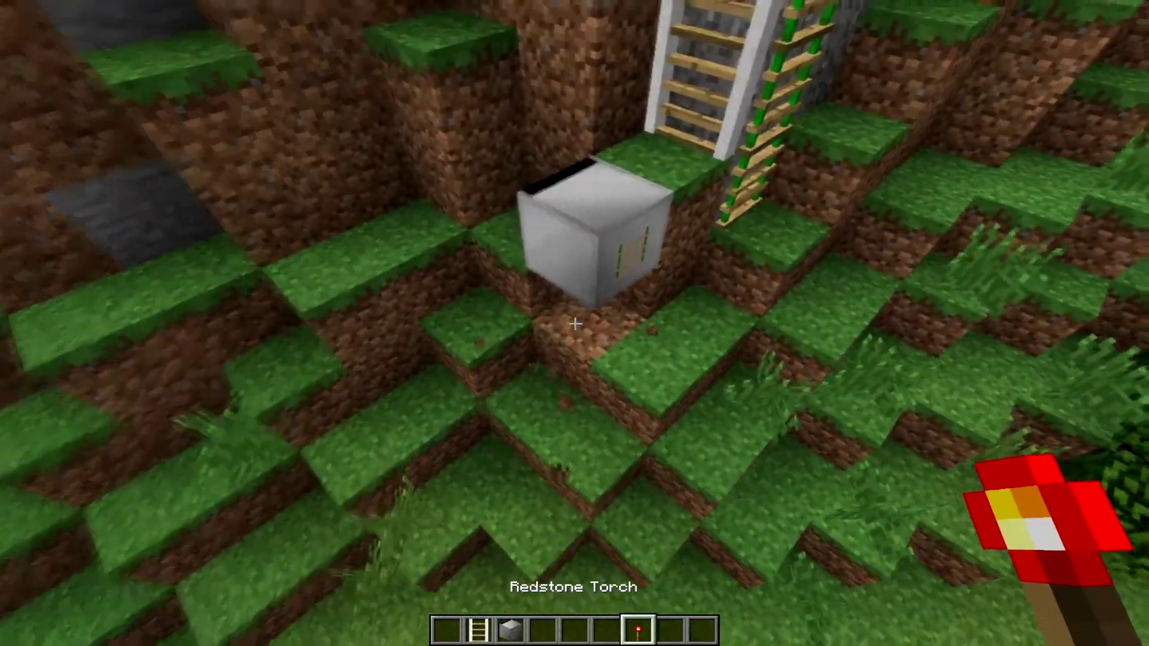
Power the dispenser with the redstone torch so it lays a rope ladder, then climb the ladder column.
right_click(574, 323)
key(e)
right_click(575, 323)
key(w)
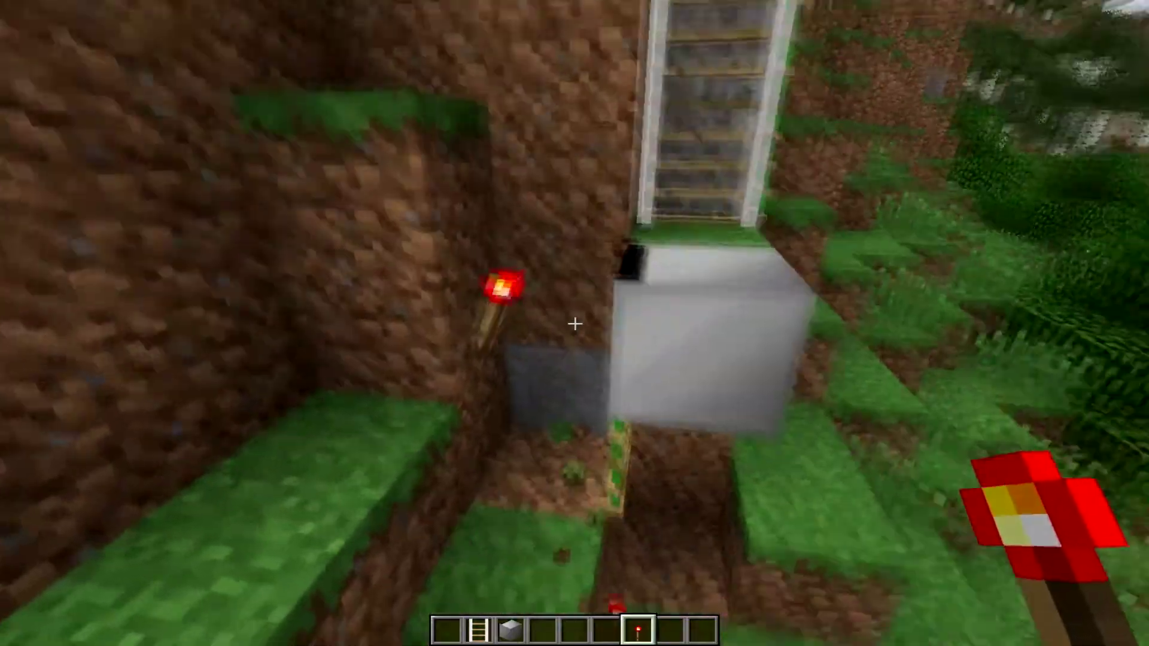
scroll(574, 324, up, 1)
key(w)
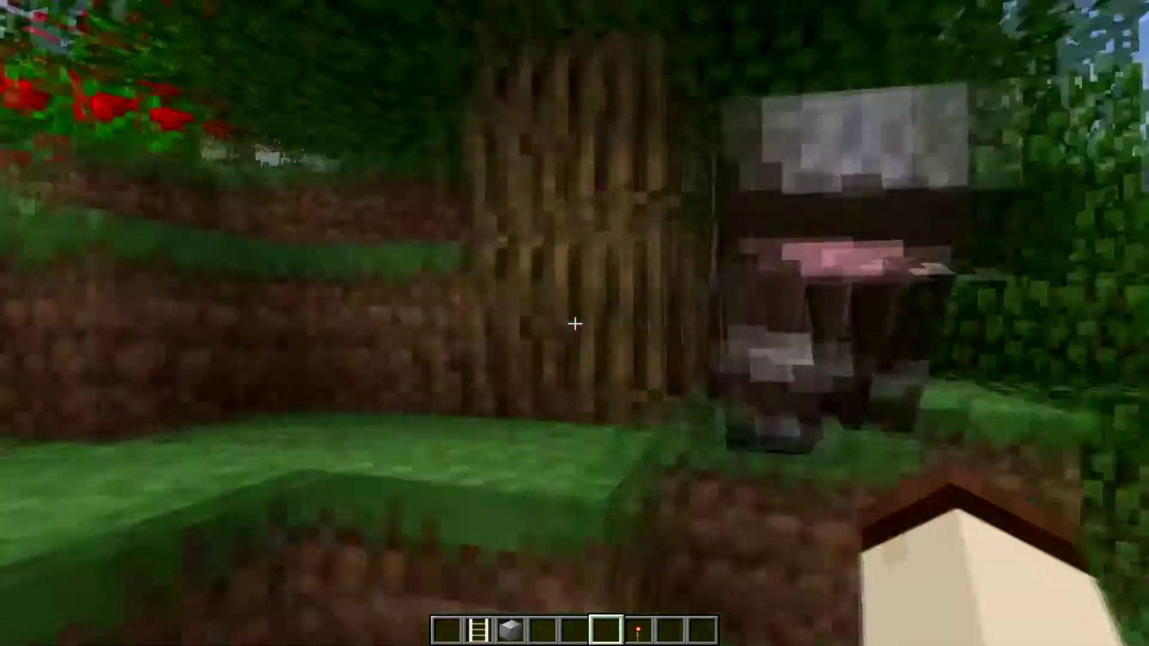
Fly up above the treetops and view the player character from the front.
key(w)
key(space)
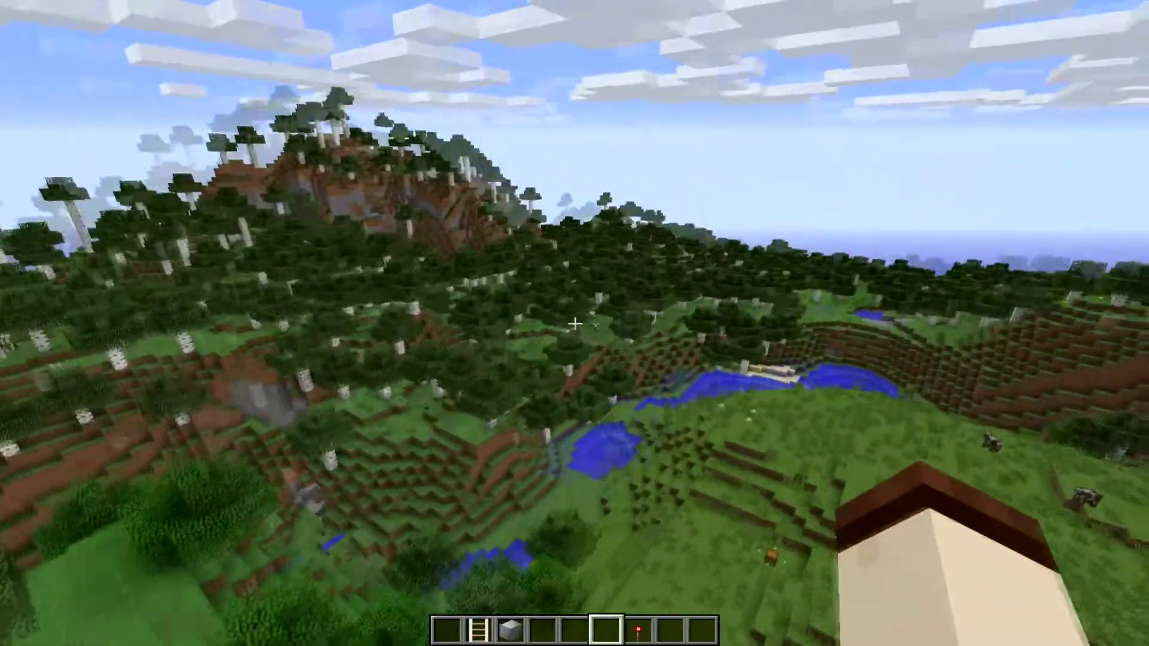
key(F5)
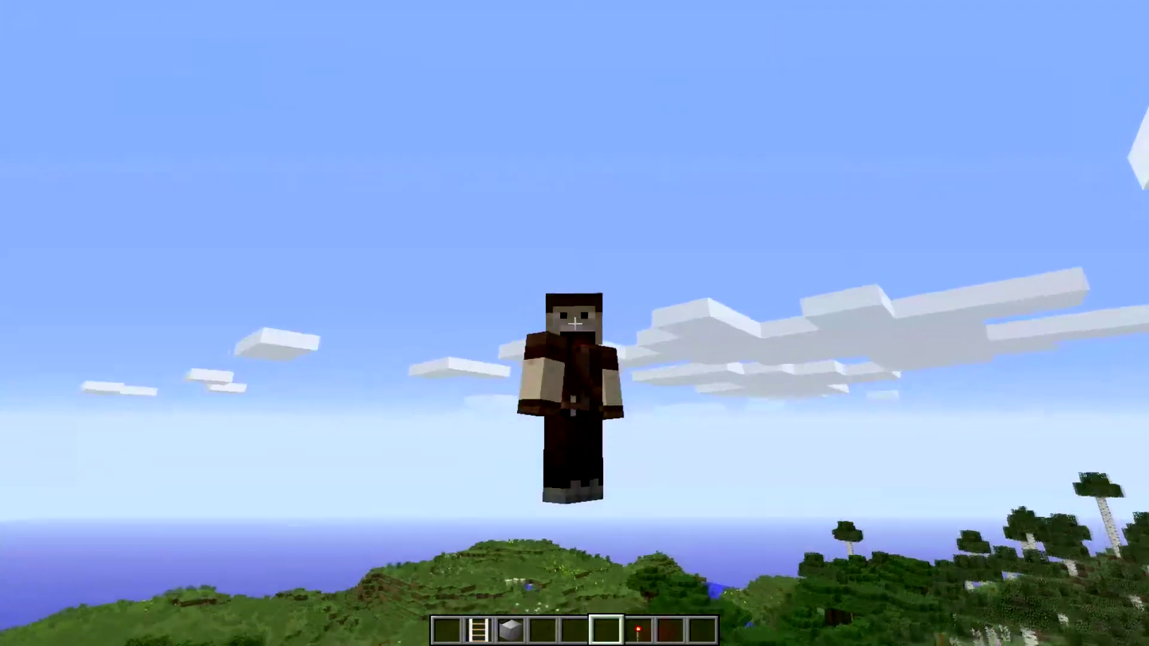